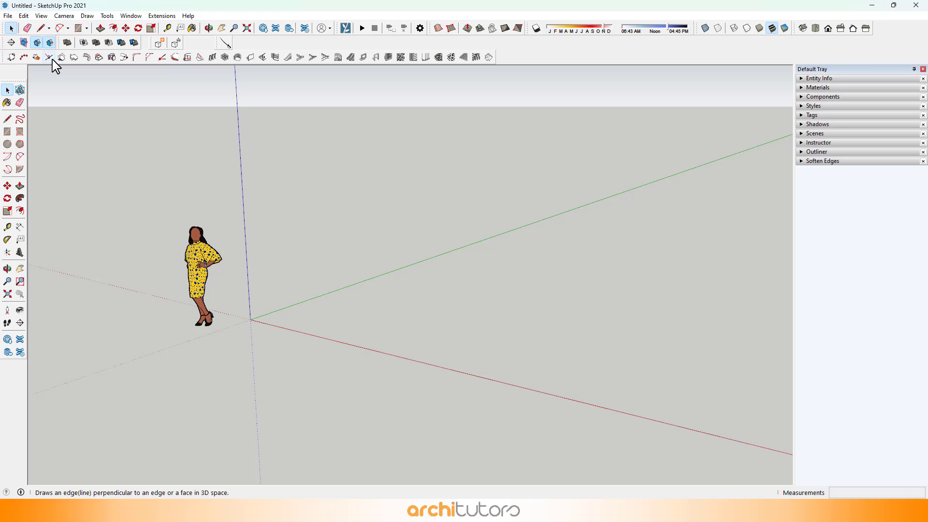
Step: Draw an 18' by 20' rectangular floor face starting at the origin
left_click(78, 30)
left_click(122, 43)
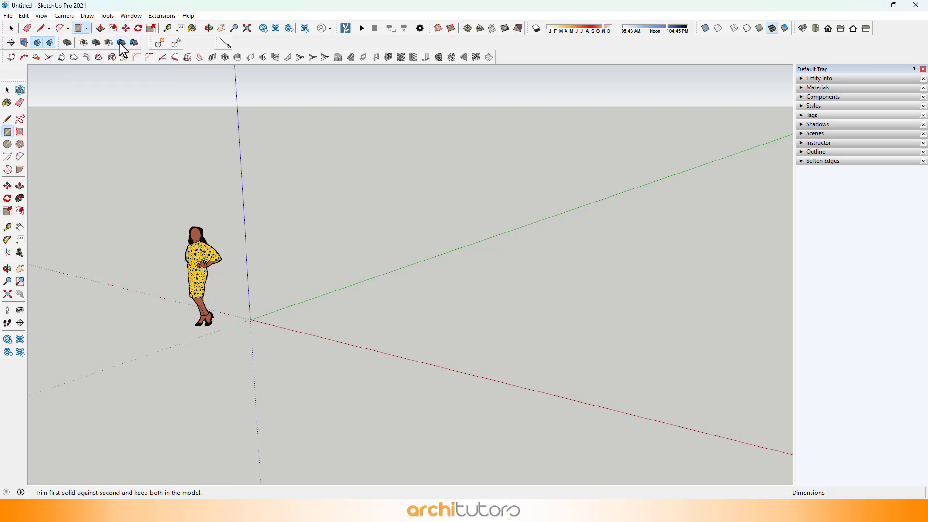
left_click(250, 320)
type("18',20'")
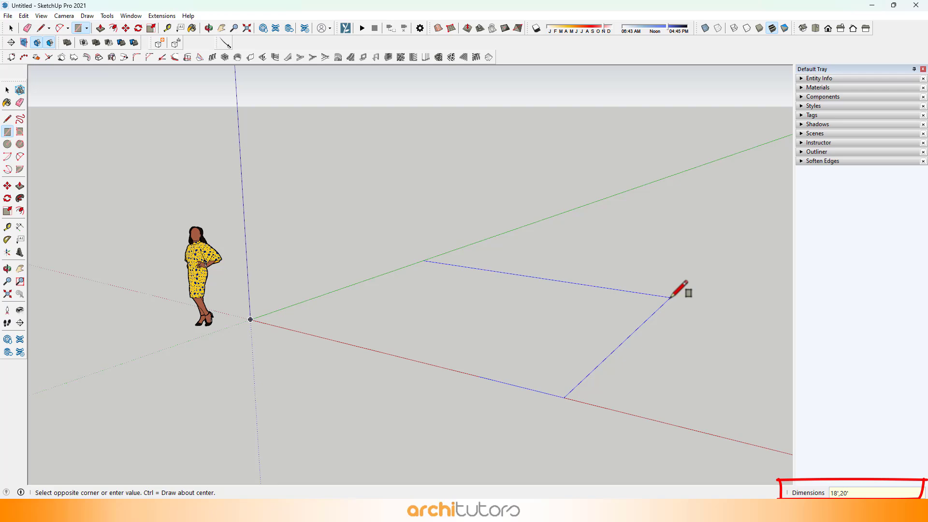
key("Return")
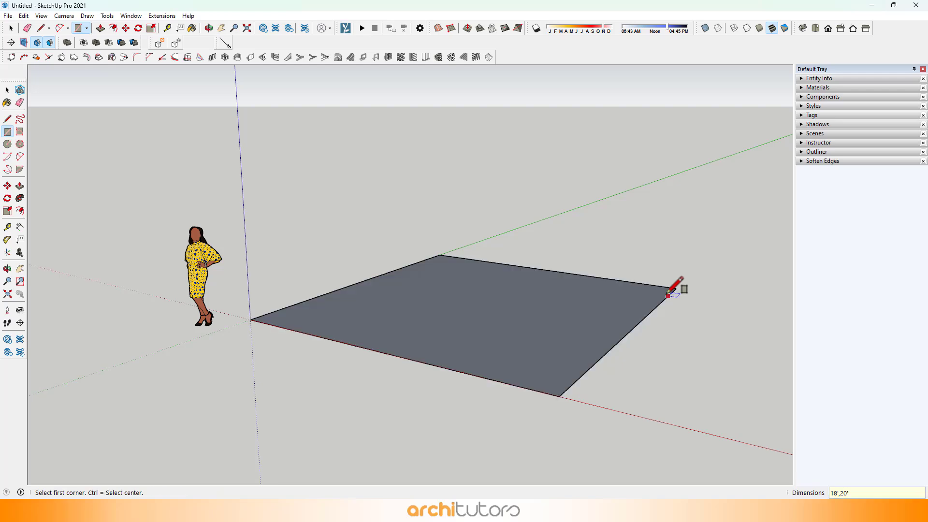
Step: Push/Pull the floor face up into a 10' tall box
left_click(101, 28)
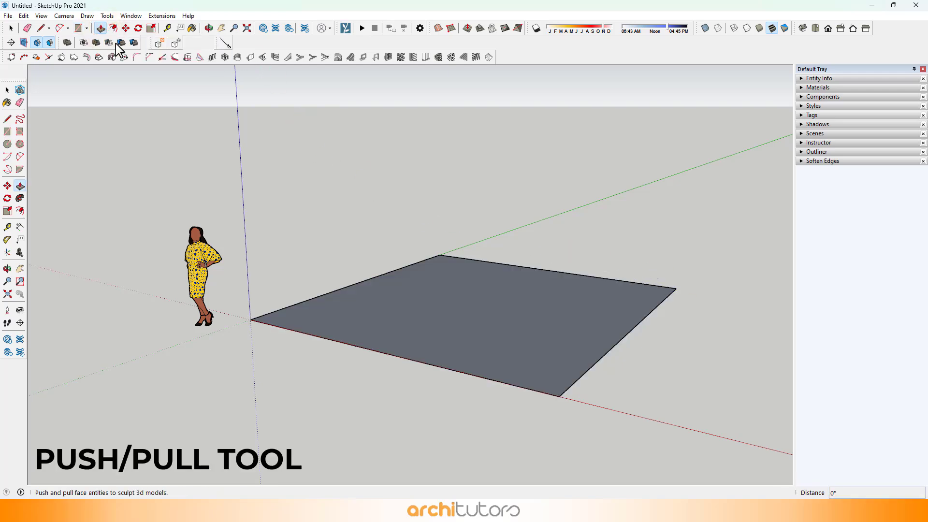
left_click_drag(459, 323, 470, 255)
type("1")
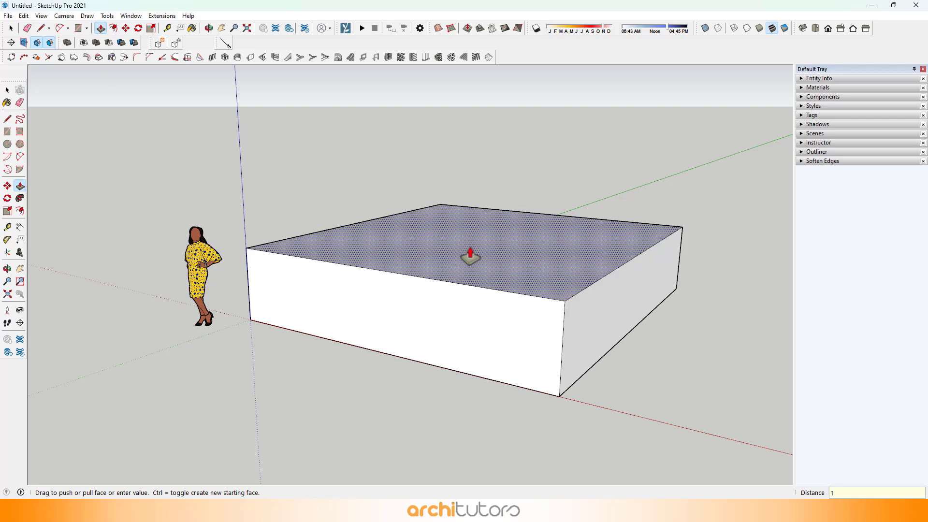
type("'")
key("Return")
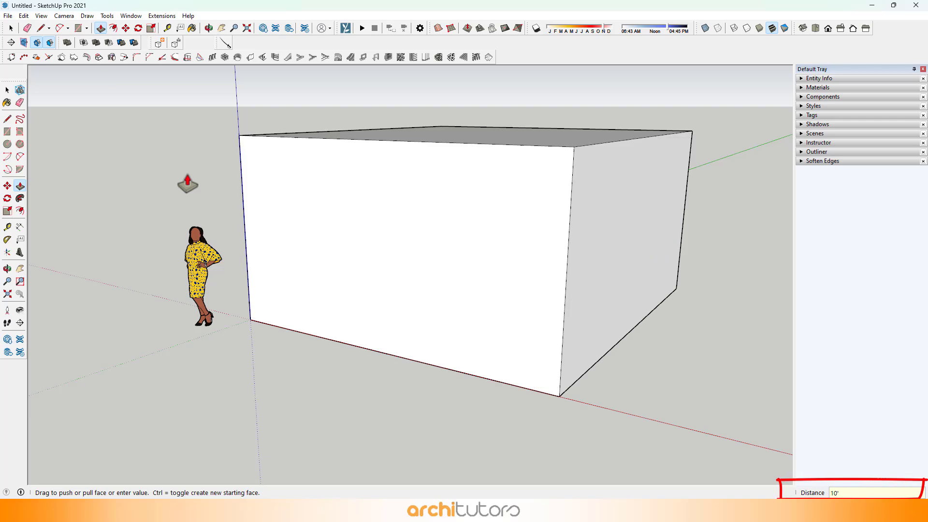
Step: Draw a ridge line across the top face's midpoints and select it
left_click(42, 28)
scroll(301, 409, "down", 5)
left_click(355, 212)
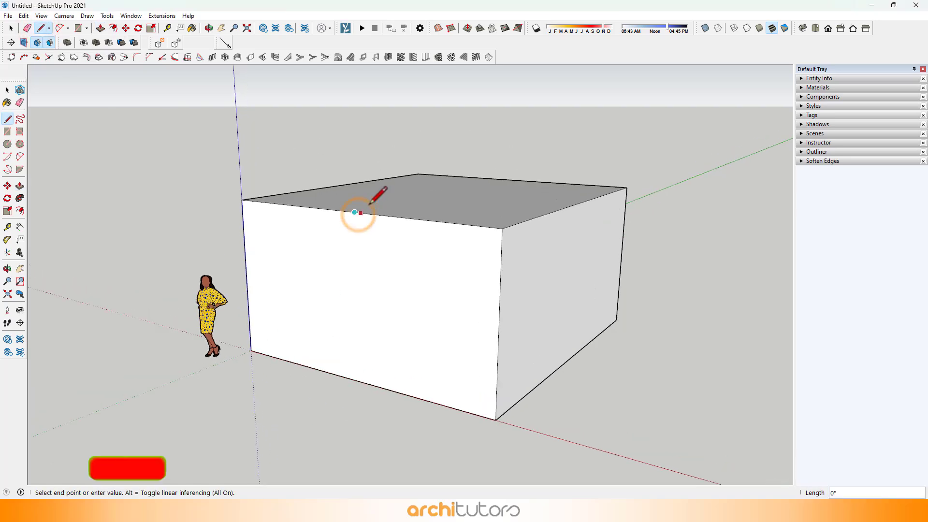
left_click(513, 179)
key("space")
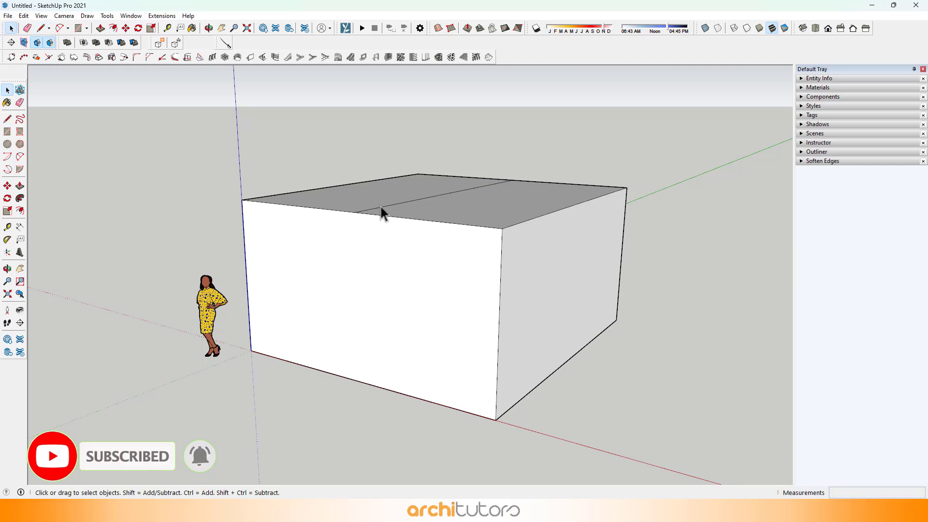
left_click(387, 205)
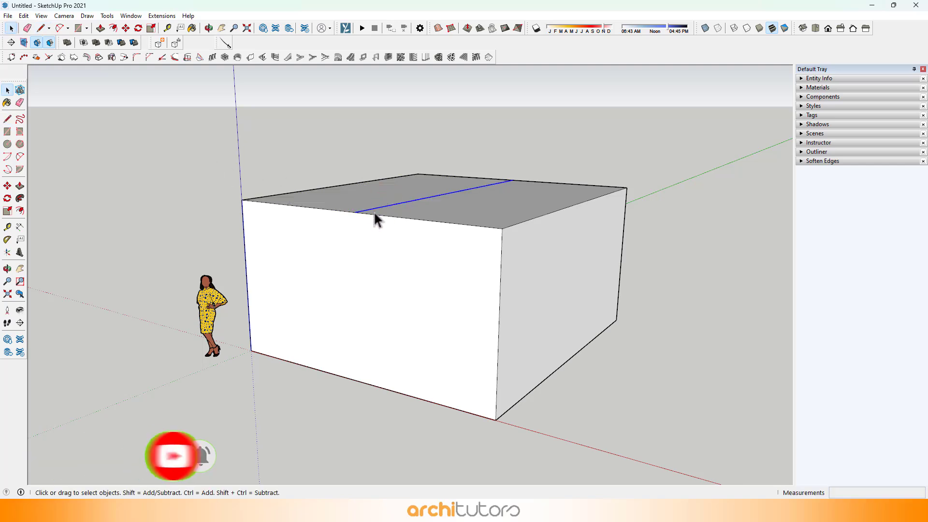
Step: Move the selected ridge line straight up 2' 7" to form a gable roof
key("m")
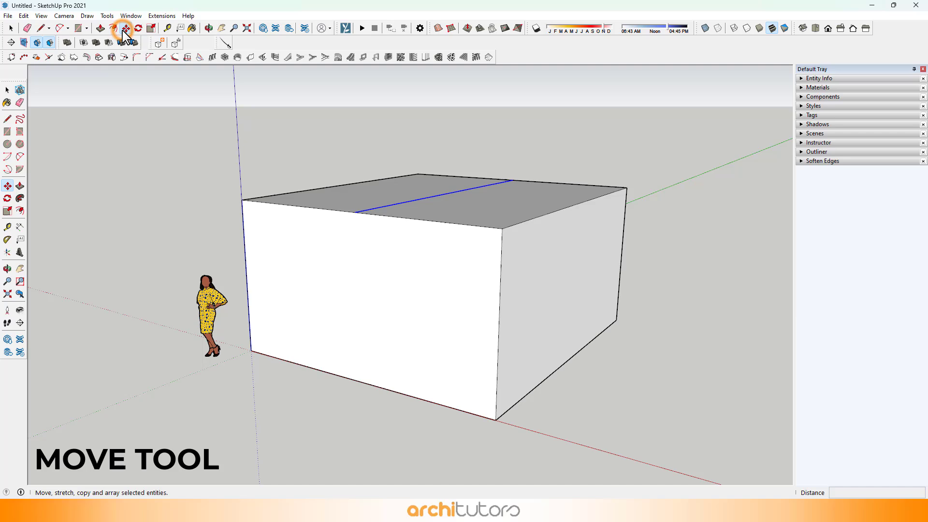
left_click(369, 232)
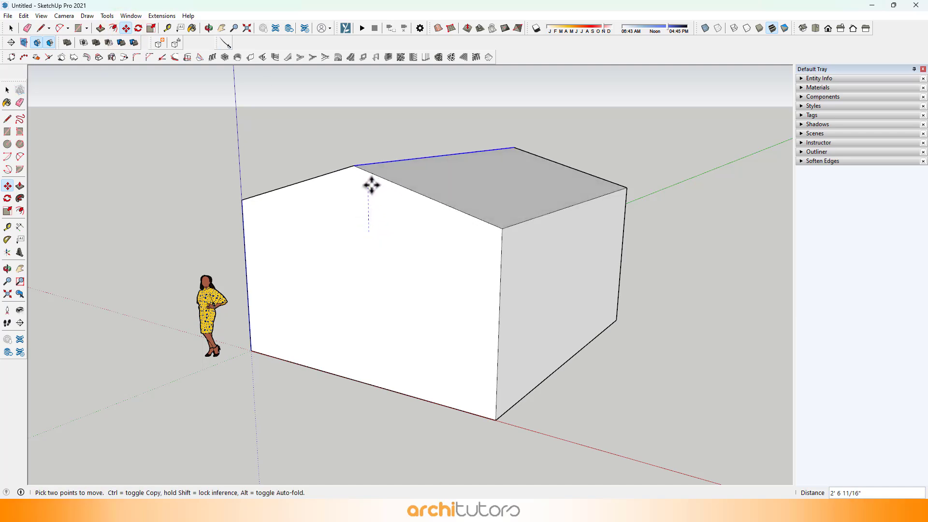
type("2'7")
key("Return")
key("Return")
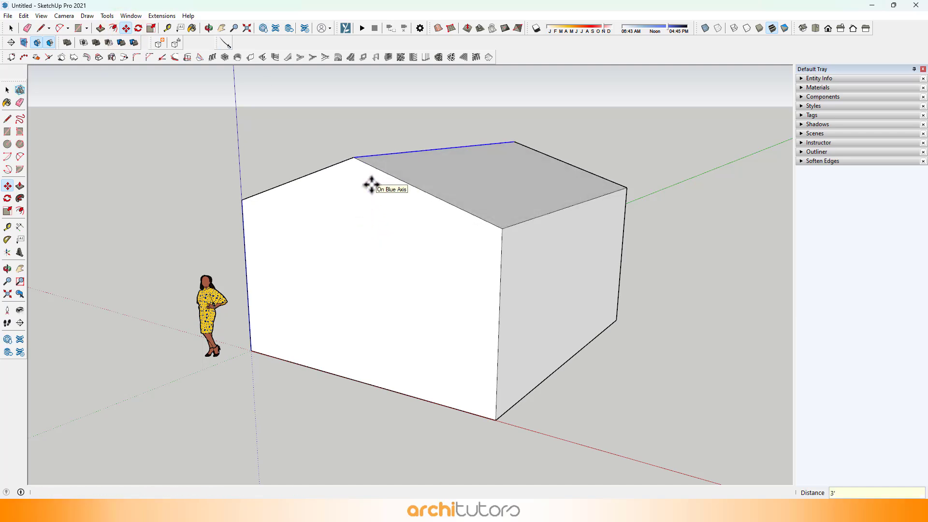
mouse_move(327, 122)
middle_mouse_down()
mouse_move(467, 155)
mouse_move(611, 155)
mouse_move(549, 172)
middle_mouse_up()
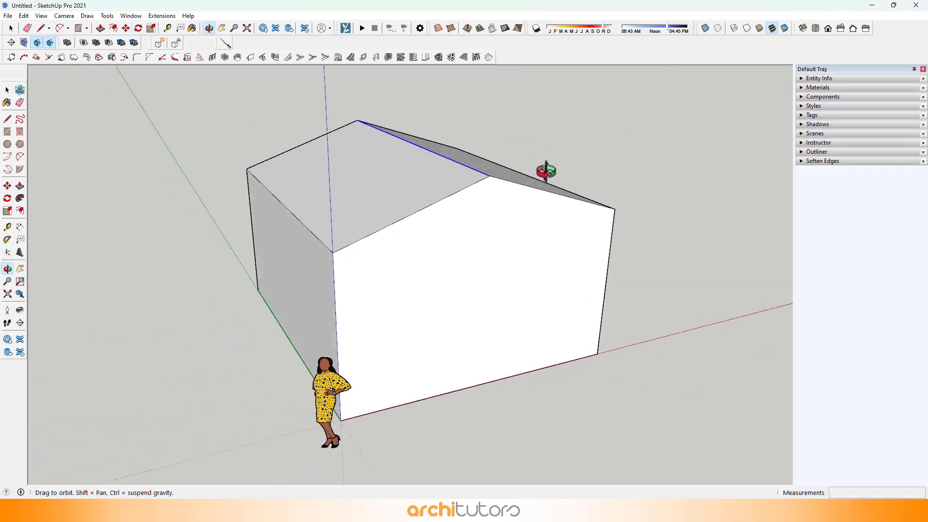
Step: Thicken one roof slope into a 9" slab
left_click(100, 27)
scroll(451, 151, "up", 2)
mouse_move(451, 151)
middle_mouse_down()
mouse_move(452, 193)
mouse_move(333, 190)
middle_mouse_up()
scroll(370, 180, "up", 1)
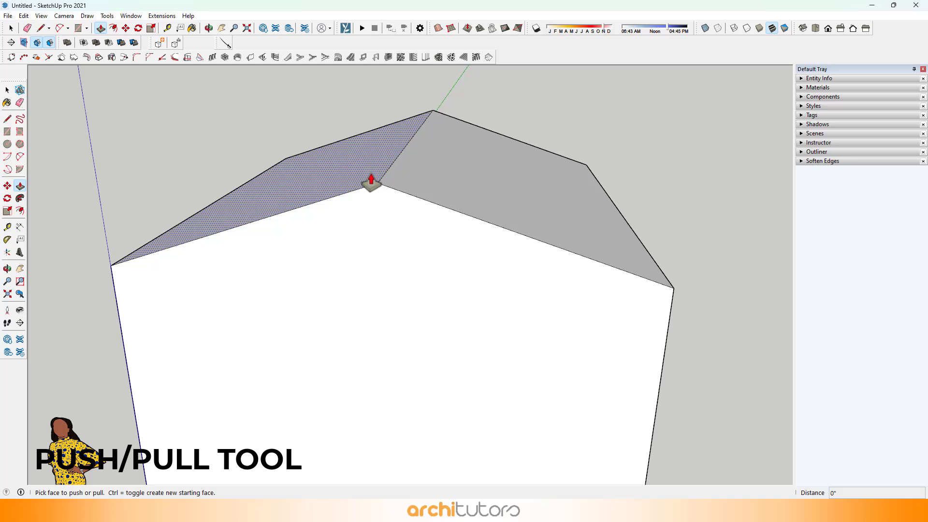
left_click(370, 180)
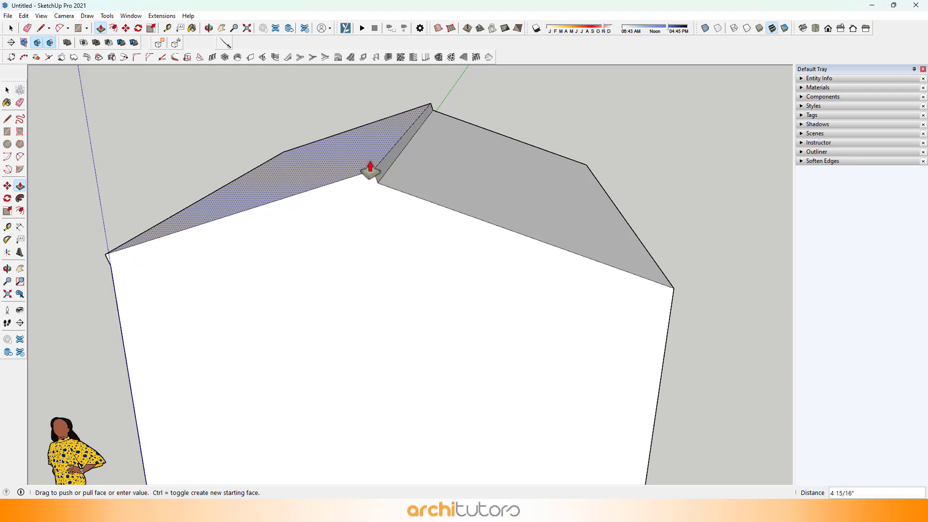
key("Return")
Step: Extend the roof's corner face out 18" and pull the roof edge outward
mouse_move(375, 170)
middle_mouse_down()
mouse_move(504, 128)
mouse_move(532, 172)
mouse_move(387, 193)
middle_mouse_up()
left_click(421, 150)
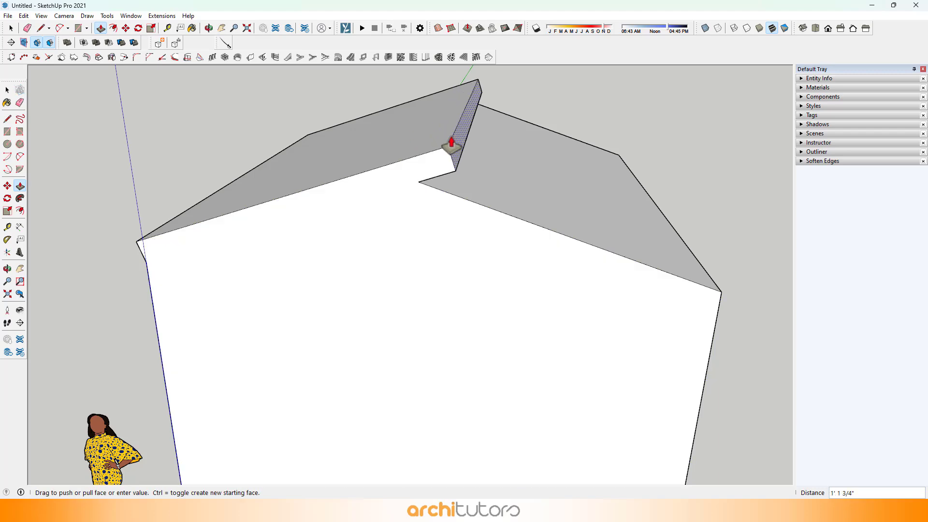
scroll(451, 143, "down", 2)
type("1' 6")
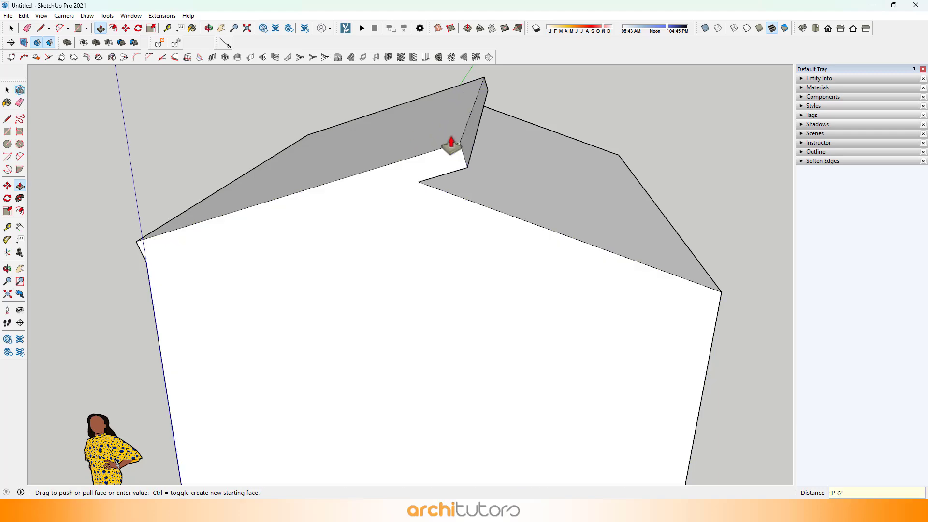
key("Return")
mouse_move(451, 143)
middle_mouse_down()
mouse_move(315, 266)
mouse_move(571, 201)
mouse_move(397, 190)
middle_mouse_up()
left_click(397, 190)
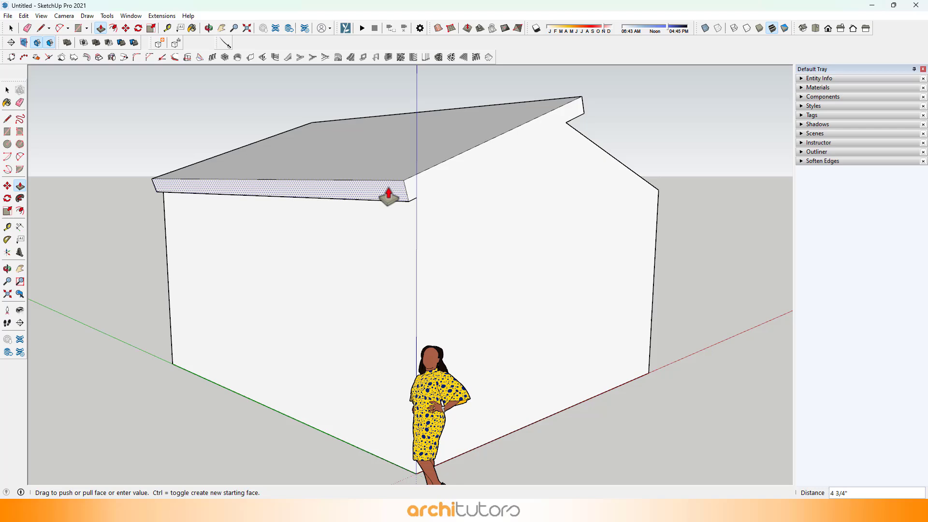
scroll(388, 194, "up", 1)
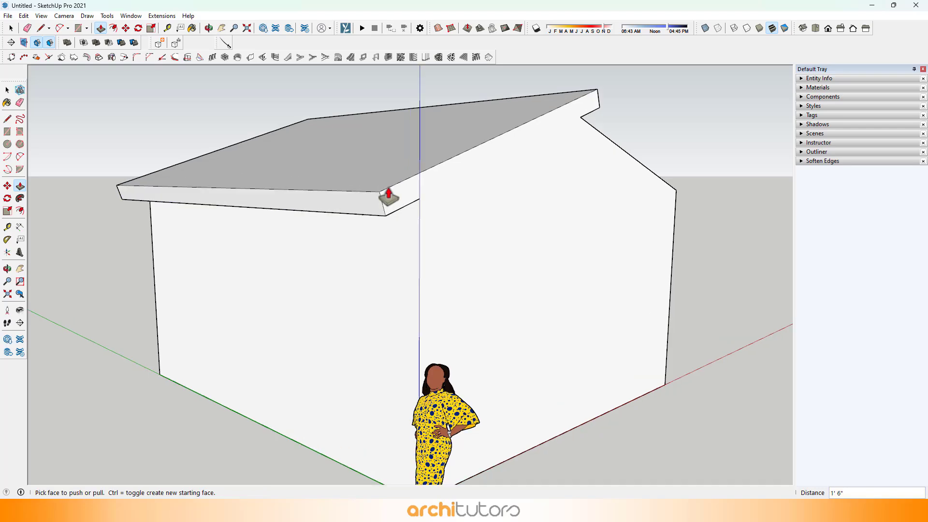
Step: Split the wall along the roof underside and extend the fascia face 1' 6"
left_click(41, 30)
left_click(423, 195)
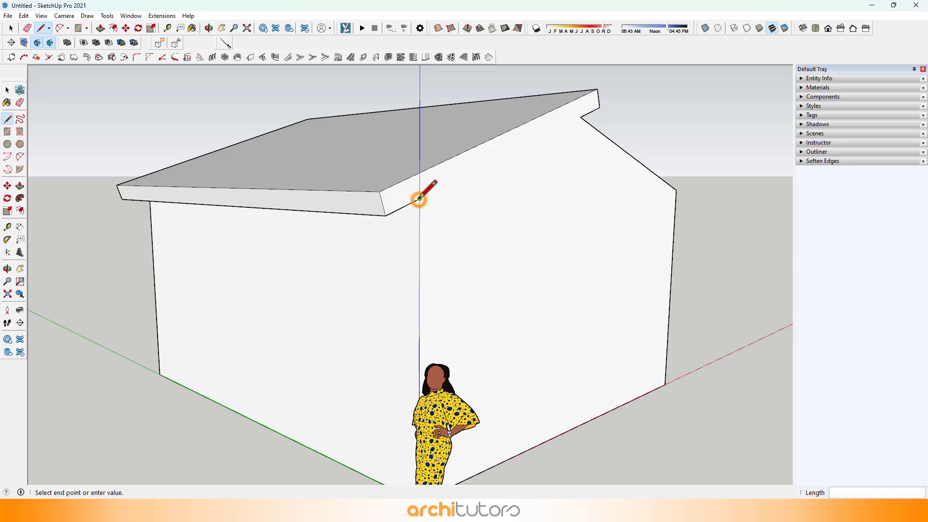
left_click(570, 121)
left_click(100, 28)
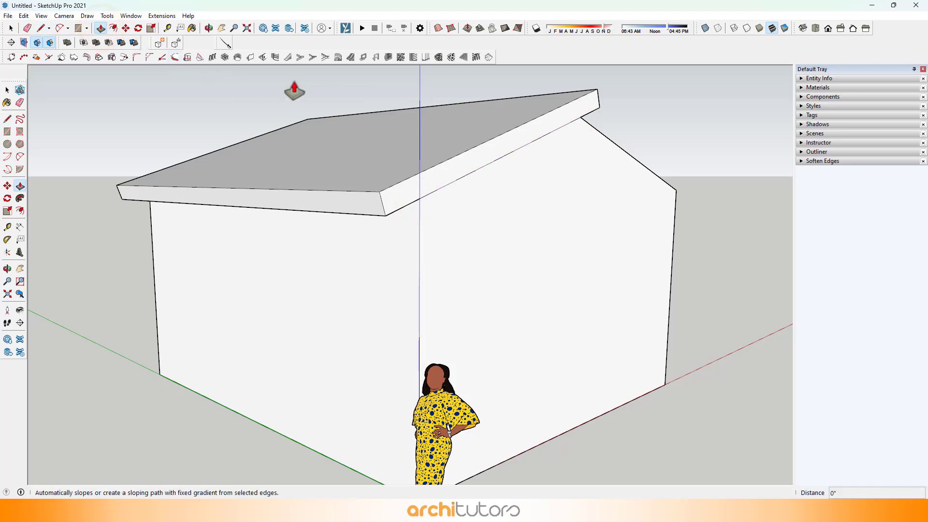
left_click(497, 149)
type("18")
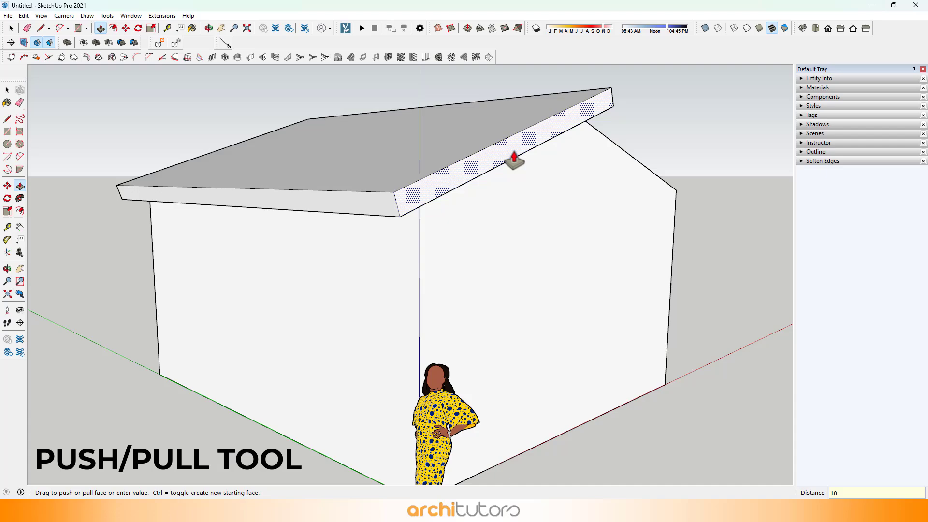
key("Return")
mouse_move(512, 156)
middle_mouse_down()
mouse_move(705, 232)
mouse_move(415, 224)
mouse_move(459, 215)
mouse_move(356, 99)
mouse_move(399, 155)
mouse_move(131, 41)
middle_mouse_up()
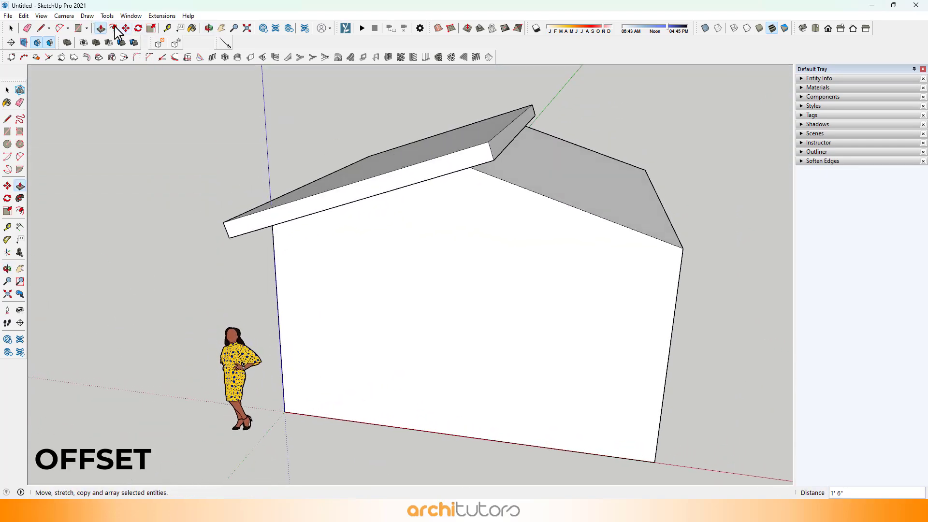
Step: Offset the roof face outline and pull the edge strip out about 4 1/2"
left_click(113, 29)
scroll(519, 135, "up", 3)
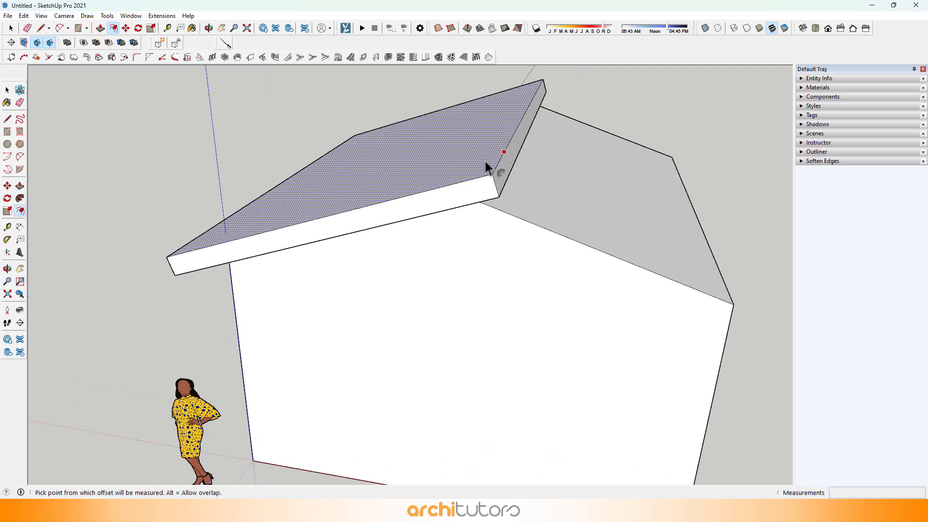
left_click(506, 155)
left_click(517, 159)
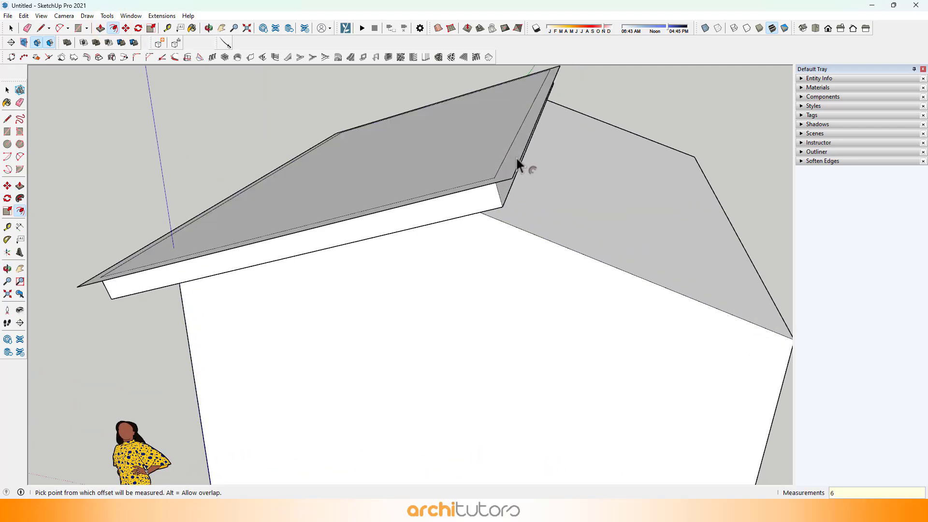
left_click(100, 27)
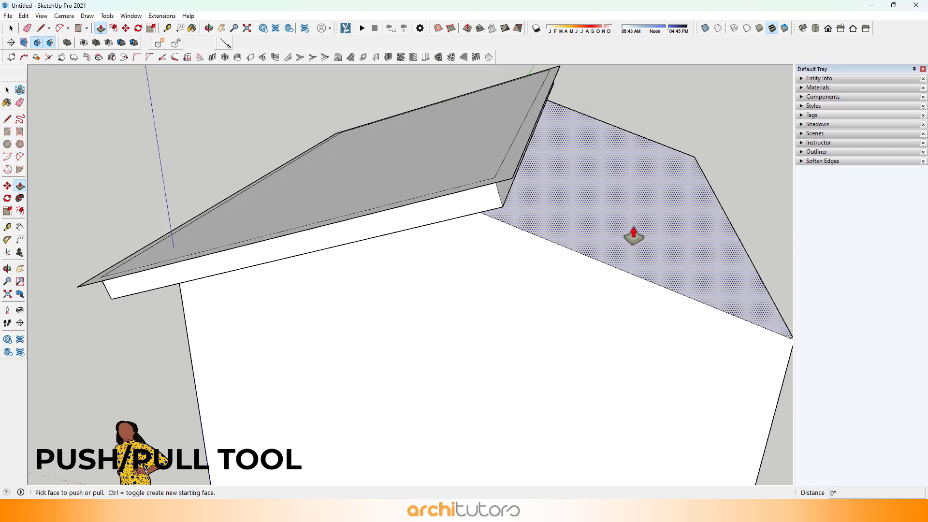
left_click(513, 193)
scroll(501, 201, "up", 1)
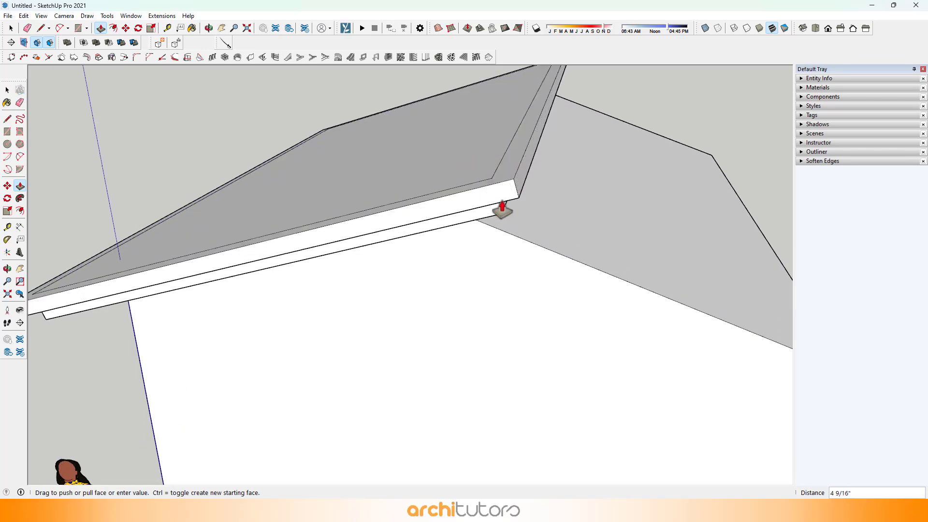
mouse_move(501, 207)
middle_mouse_down()
mouse_move(474, 166)
mouse_move(474, 145)
middle_mouse_up()
left_click(474, 169)
scroll(474, 168, "down", 3)
Step: Draw a vertical line from the roof apex down the wall and erase its overshoot
key("l")
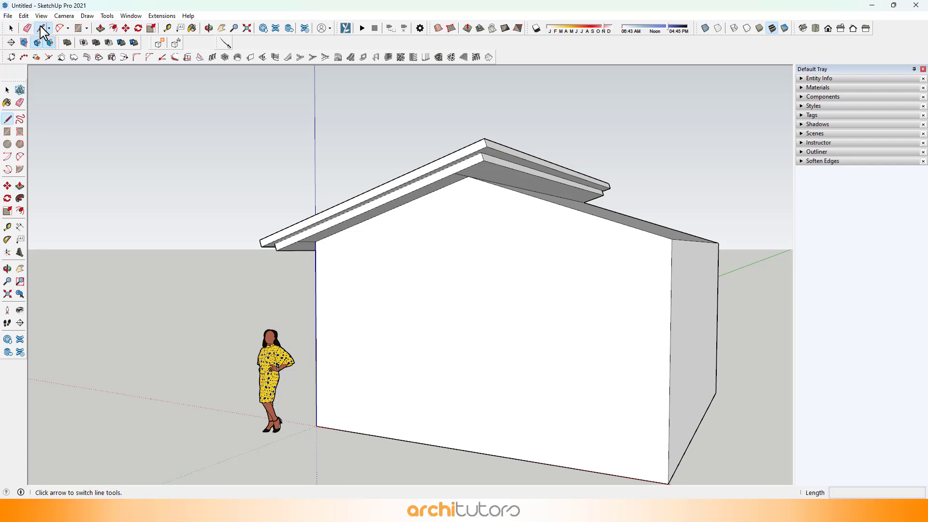
left_click(470, 176)
scroll(468, 276, "down", 1)
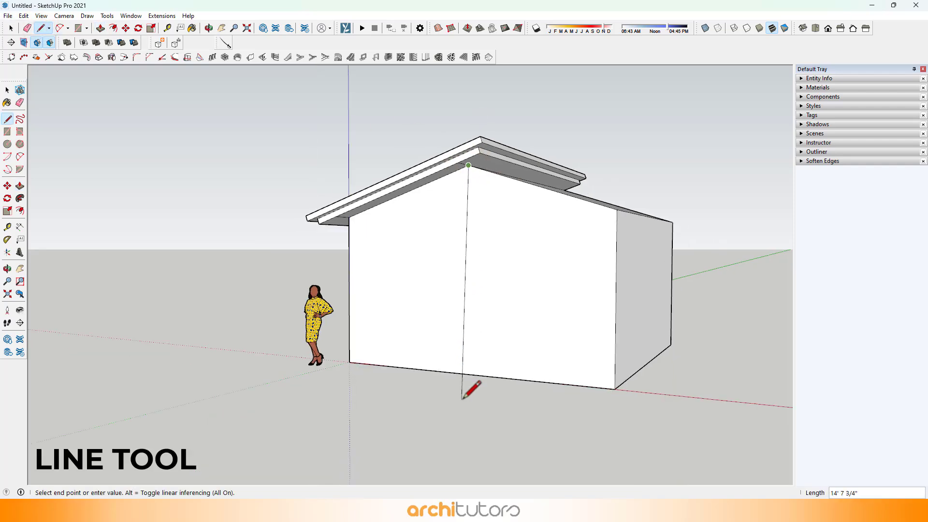
left_click(28, 28)
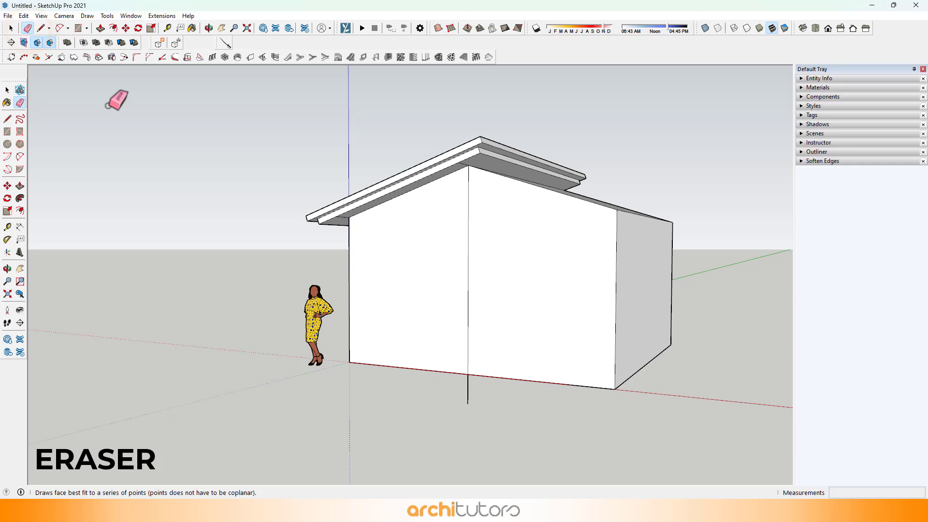
Step: Push the right-hand wall section back 3 feet
left_click(100, 27)
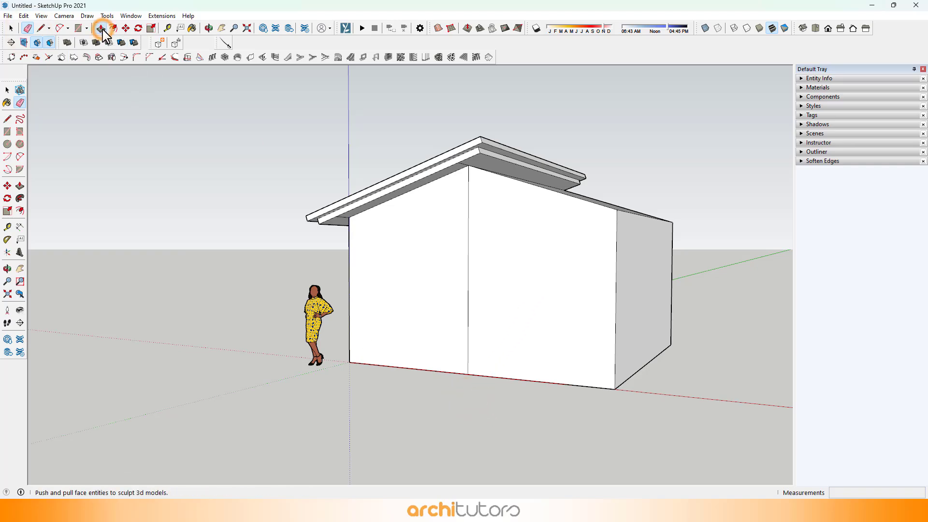
scroll(479, 254, "up", 1)
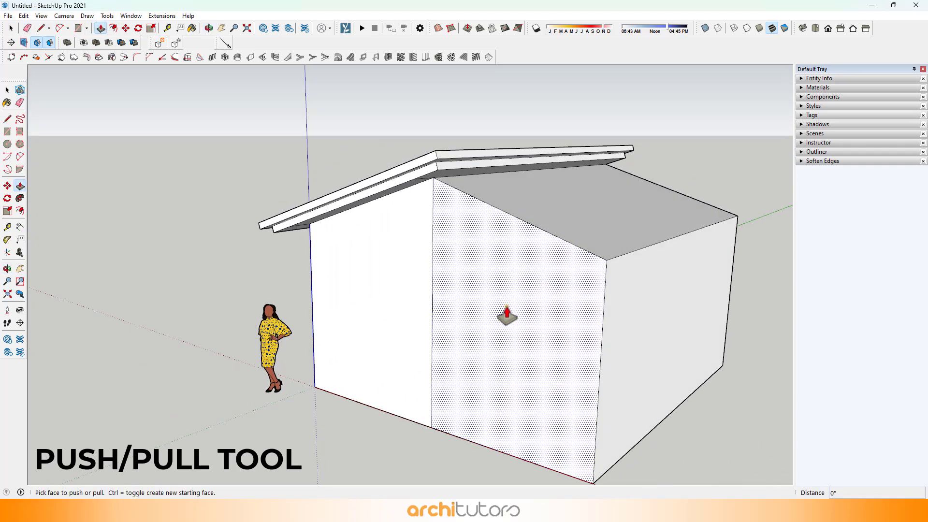
left_click_drag(508, 315, 534, 313)
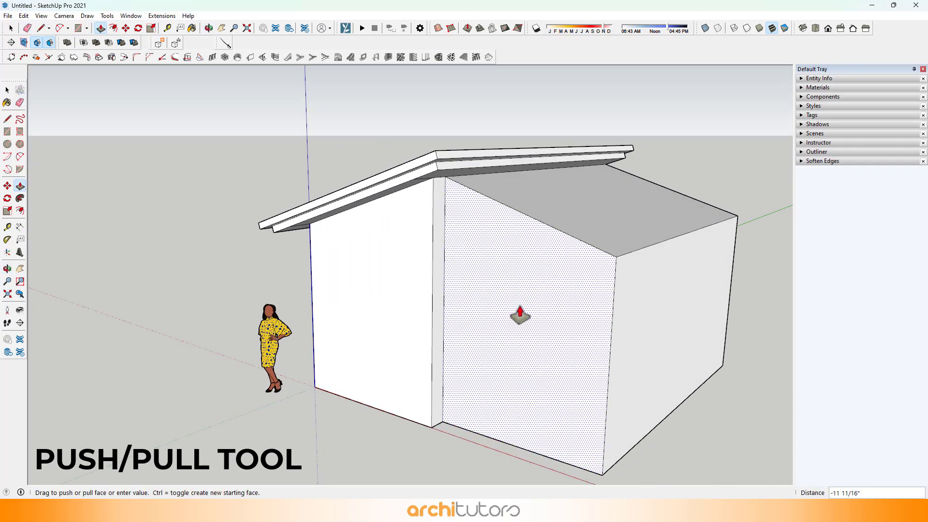
middle_click_drag(534, 313, 524, 270)
scroll(576, 242, "up", 1)
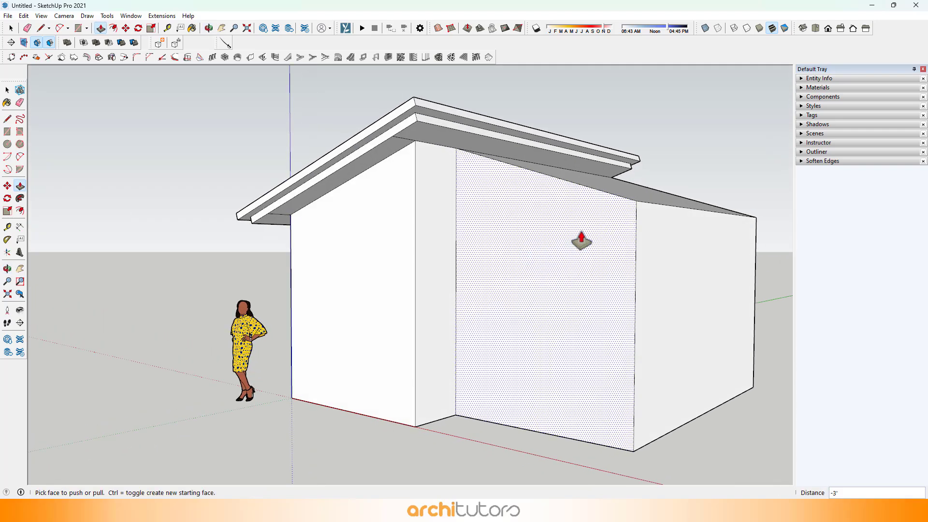
middle_click_drag(576, 242, 560, 273)
key("ctrl+z")
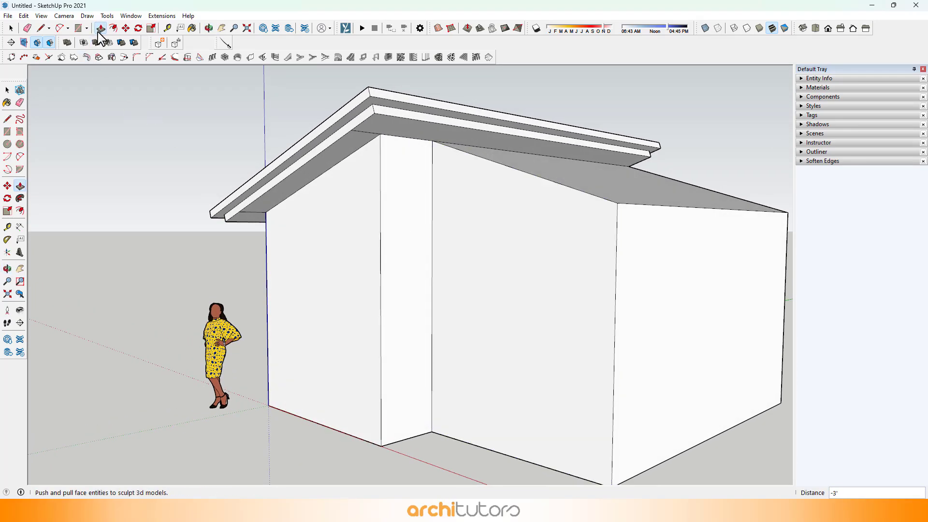
Step: Raise the recess roof 9" and extend its end into an overhang
middle_click_drag(501, 131, 593, 239)
left_click(593, 239)
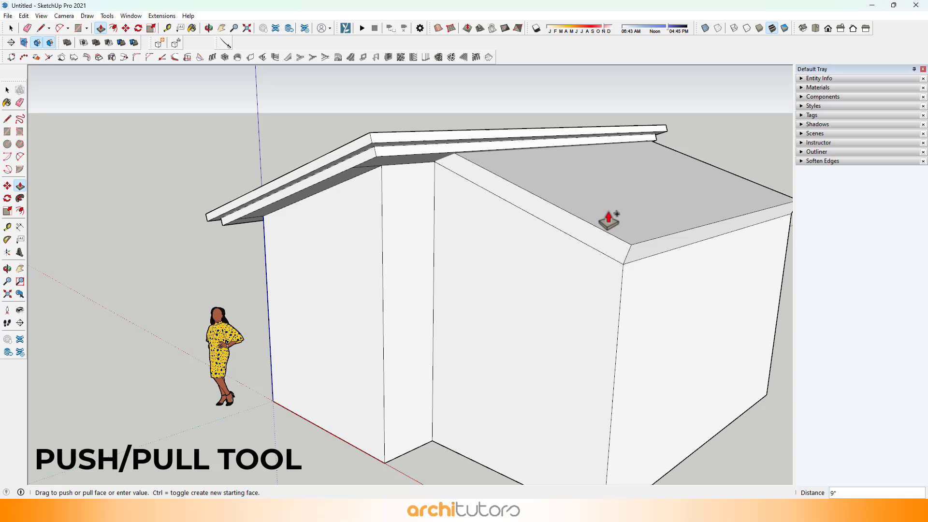
type("9")
key("Return")
mouse_move(626, 199)
middle_mouse_down()
mouse_move(741, 232)
mouse_move(609, 207)
middle_mouse_up()
left_click(702, 212)
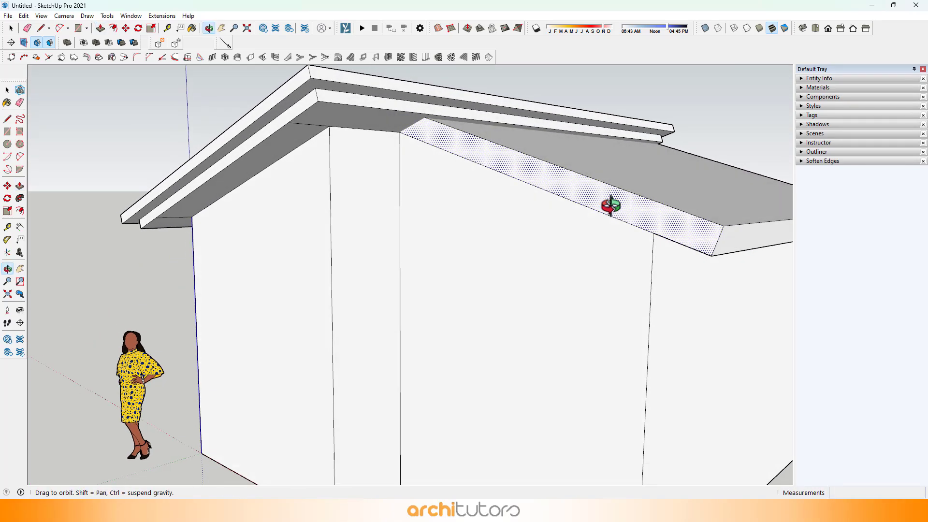
left_click(546, 210)
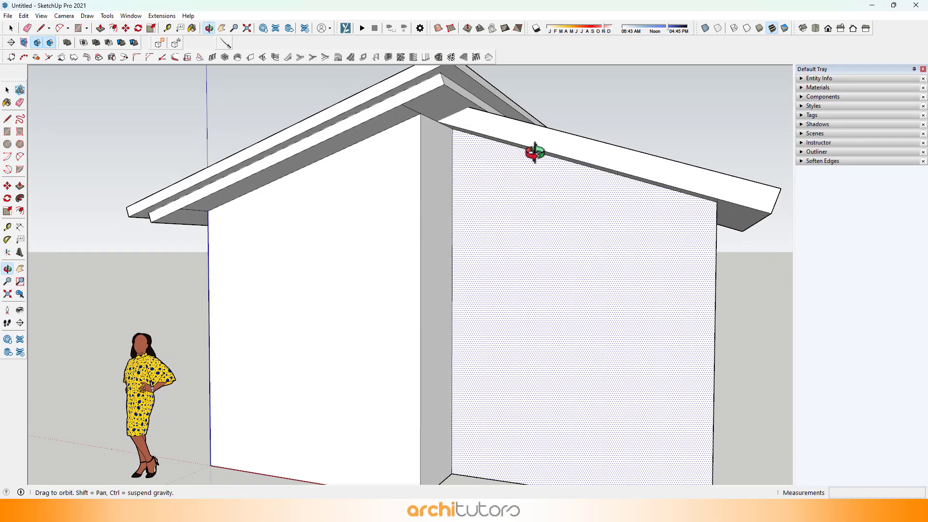
Step: Offset the recessed roof's top face outline
middle_click_drag(537, 203, 435, 194)
key("f")
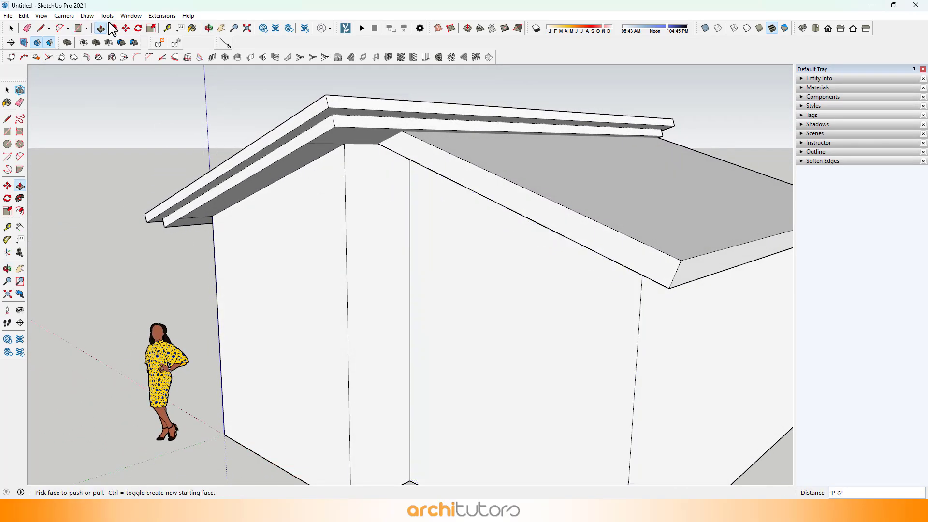
left_click(673, 252)
left_click(640, 250)
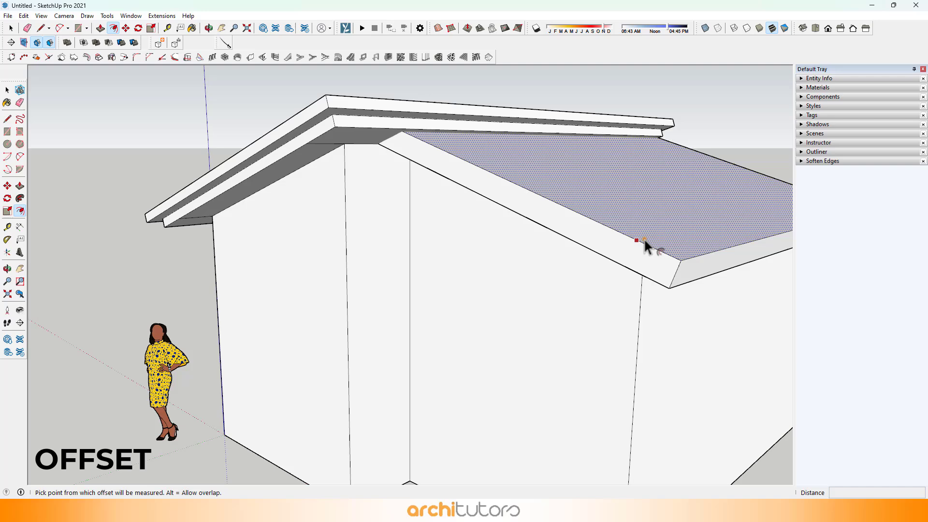
left_click(624, 242)
Step: Pull the new fascia strip out 4 1/2"
middle_click_drag(623, 243, 613, 193)
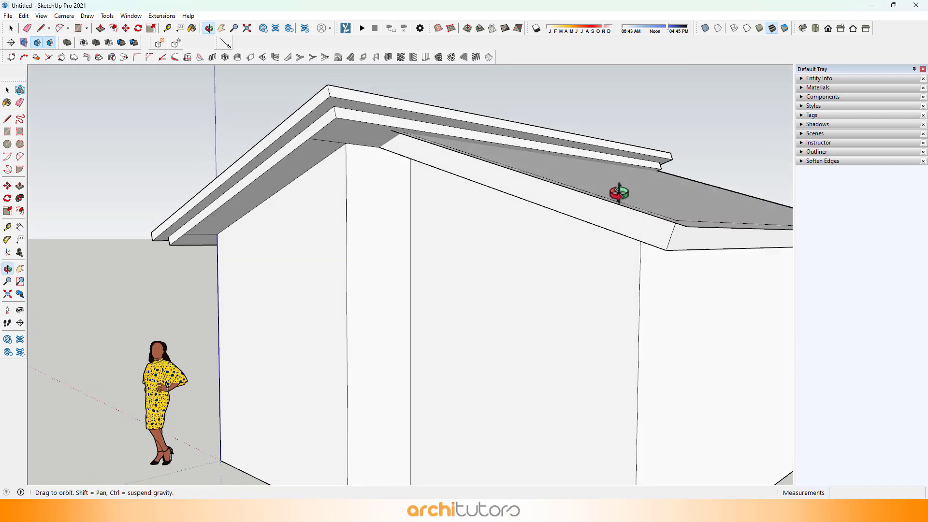
left_click(101, 28)
left_click(663, 196)
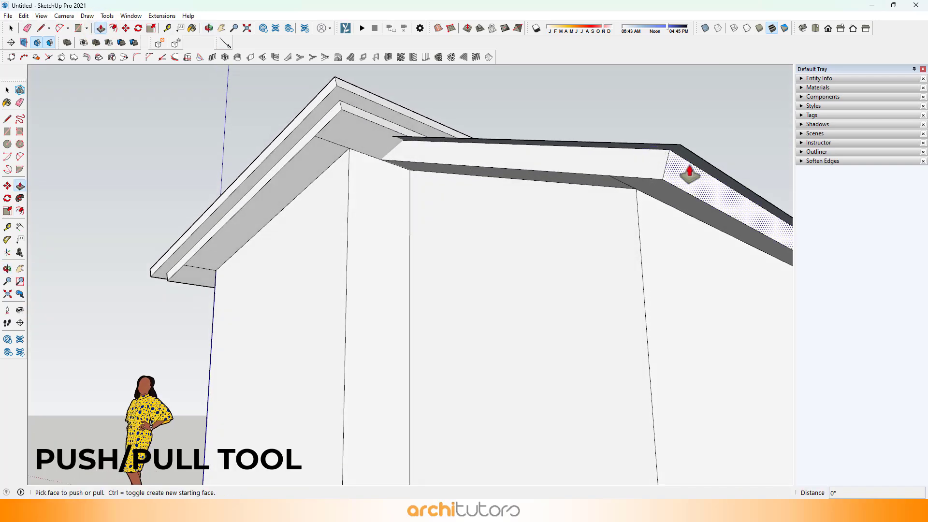
middle_click_drag(667, 166, 576, 181)
left_click(662, 172)
scroll(662, 171, "down", 5)
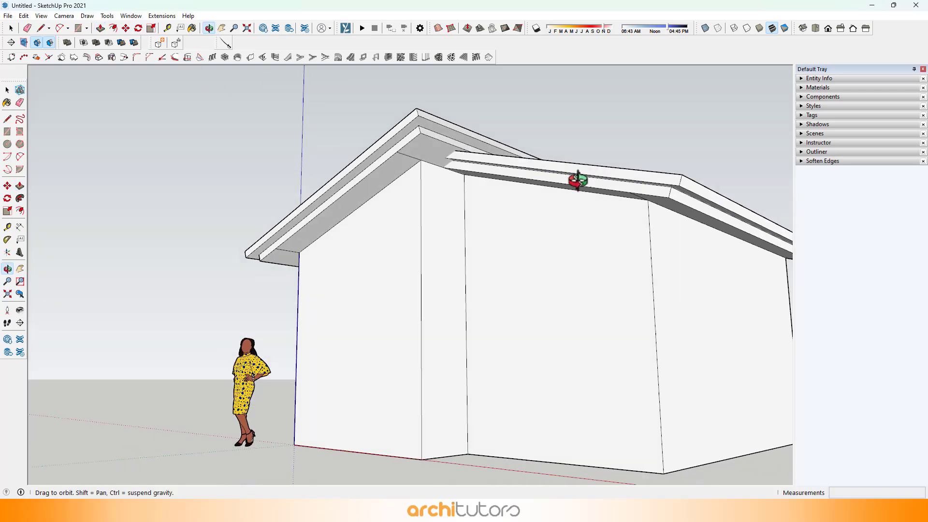
scroll(336, 186, "down", 3)
Step: Place horizontal Tape Measure guides up the recessed wall from its bottom edge
key("space")
left_click(168, 28)
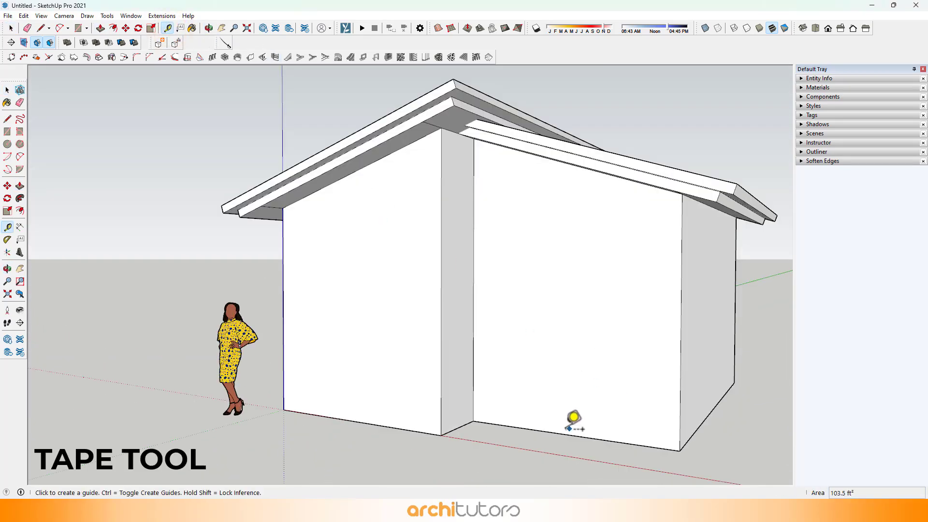
left_click(561, 432)
left_click(561, 400)
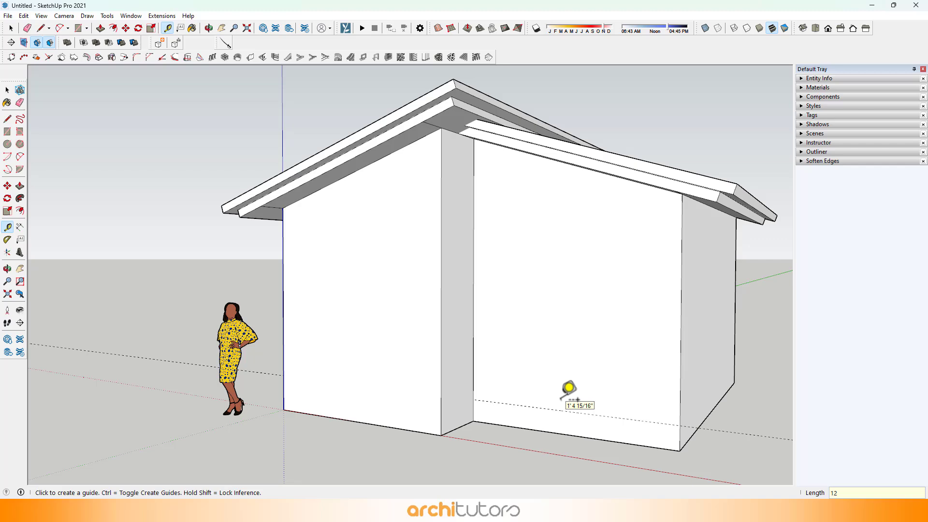
key("Return")
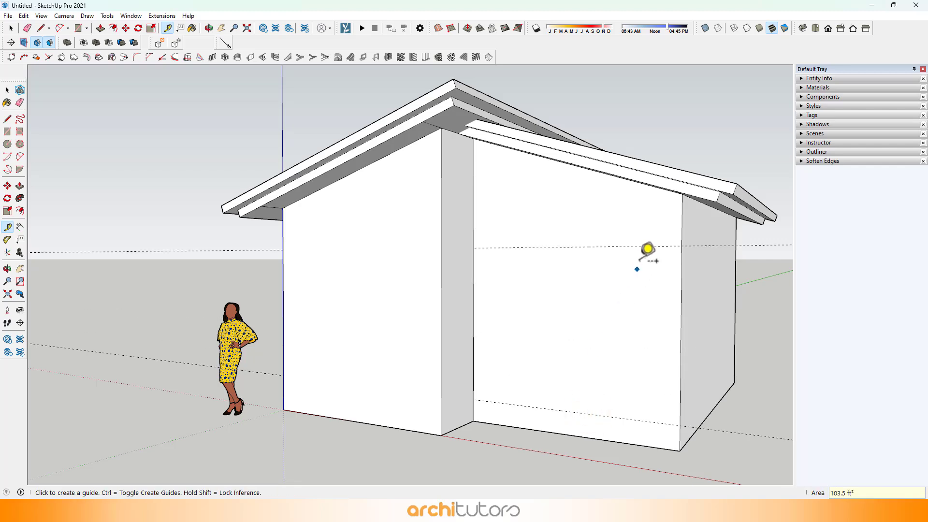
left_click(638, 246)
key("Return")
Step: Place vertical guides 3' in from the corner and 9" from the edge
left_click(474, 320)
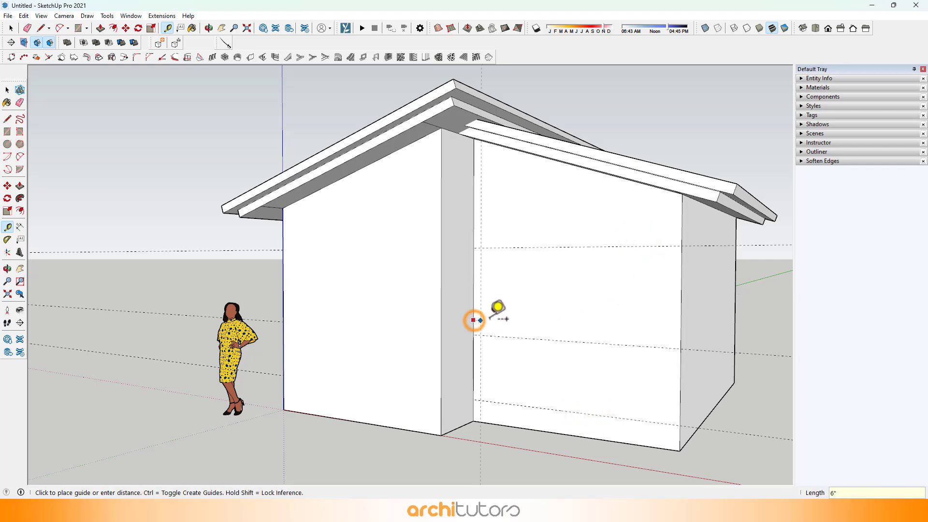
type("3'")
key("Return")
left_click(681, 299)
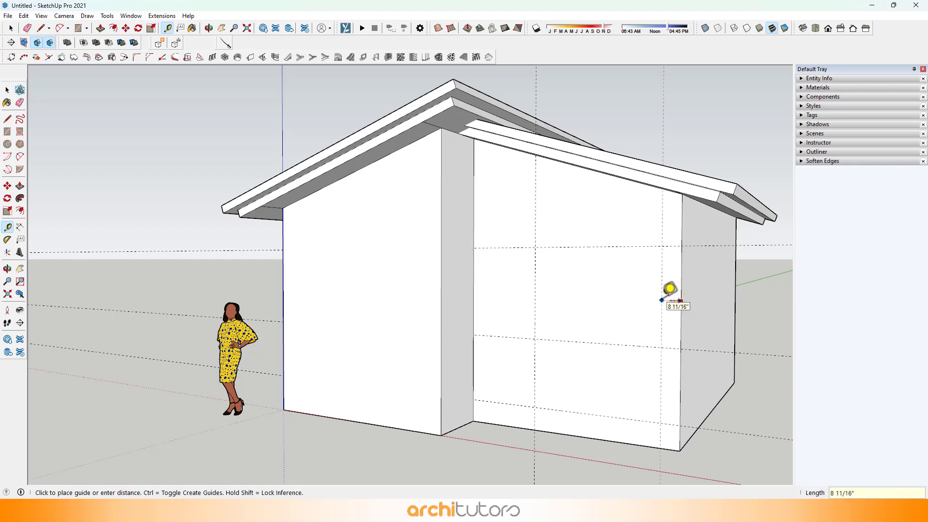
type("9")
key("Return")
left_click(682, 302)
key("Escape")
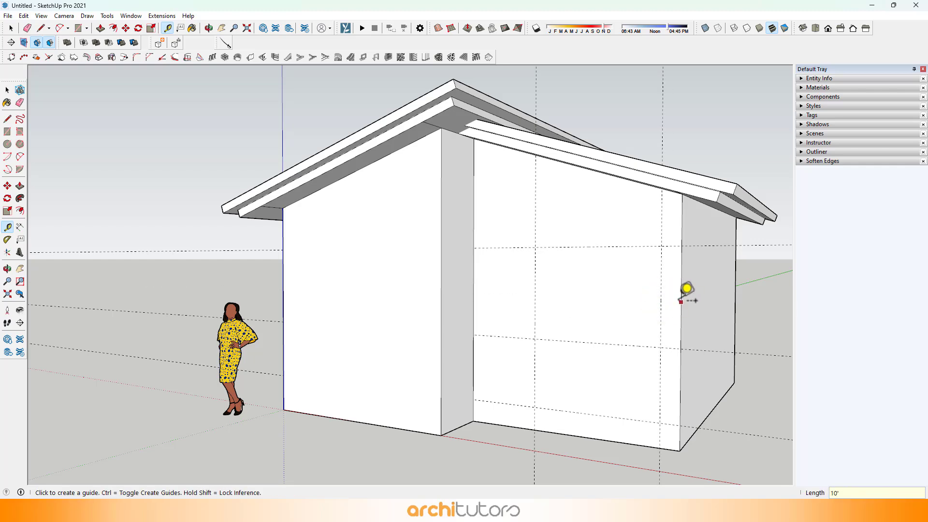
left_click(681, 302)
Step: Place the last vertical guide and draw the first opening rectangle at guide intersections
left_click(586, 253)
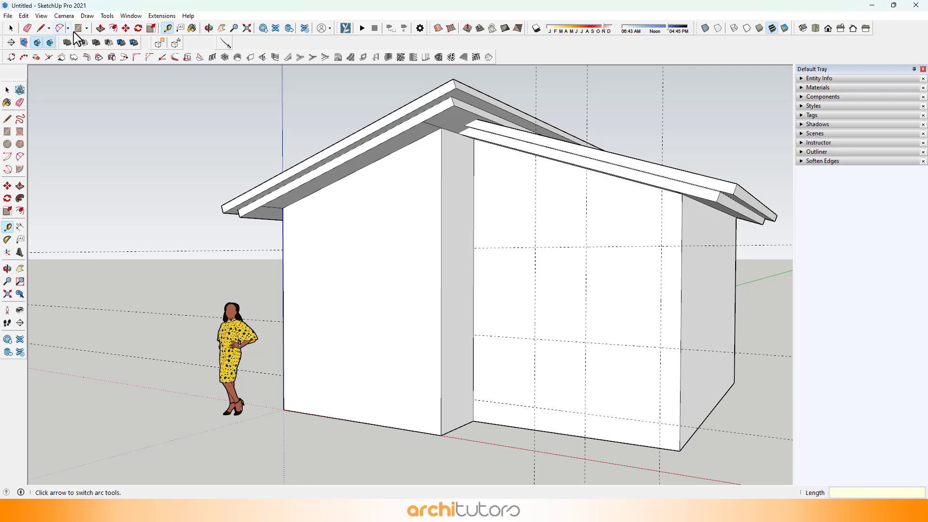
left_click(80, 28)
left_click(589, 259)
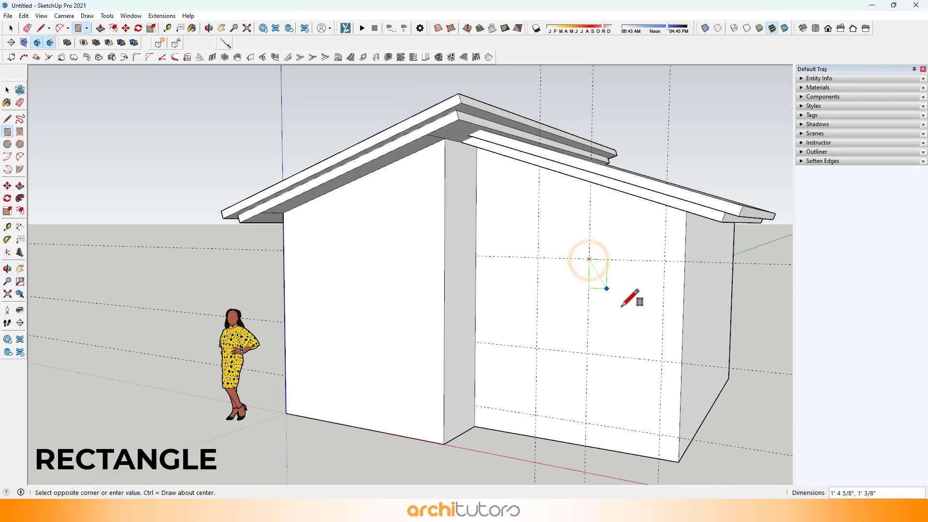
left_click(656, 348)
Step: Draw two more opening rectangles, one from the wall's bottom corner
left_click(476, 256)
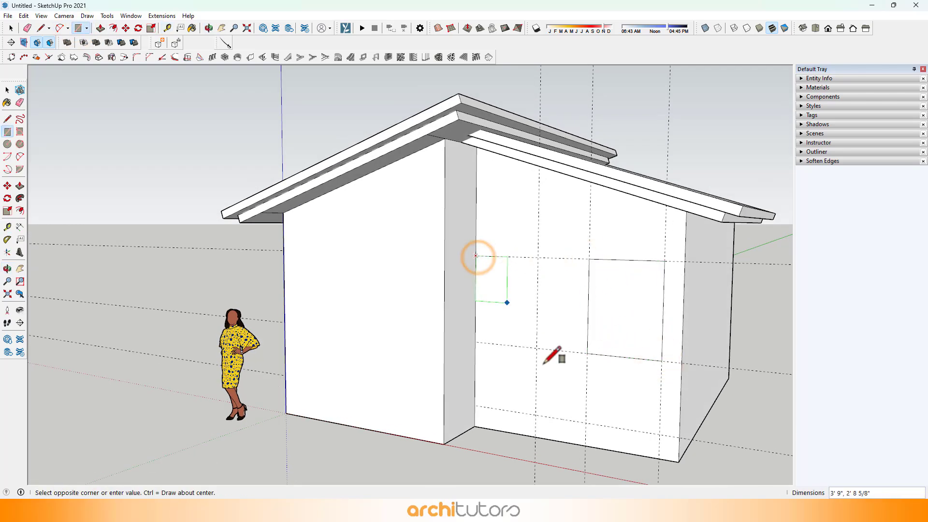
left_click(536, 414)
scroll(530, 415, "up", 5)
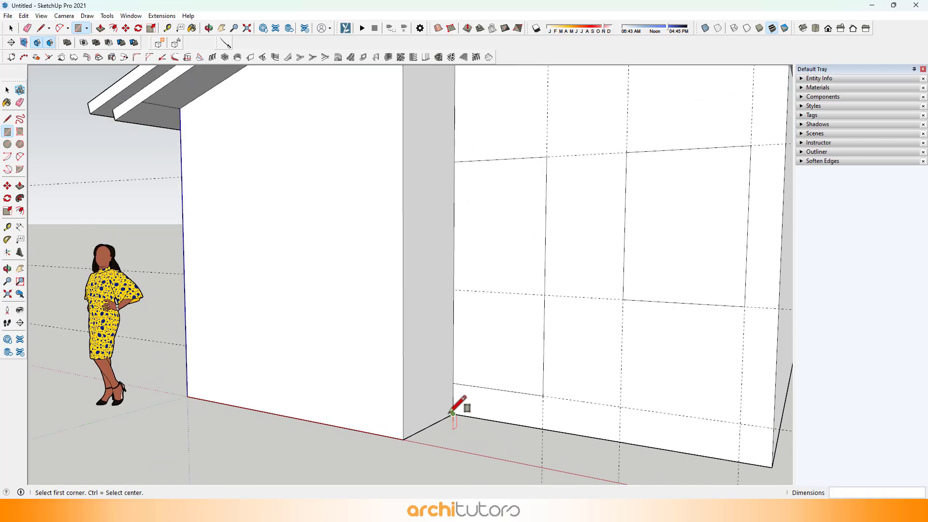
left_click(452, 413)
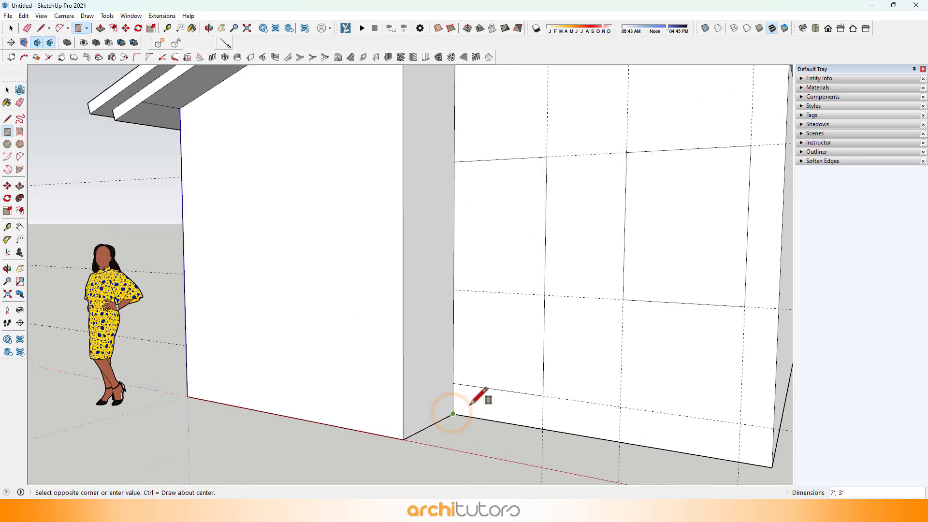
left_click(543, 395)
middle_click_drag(457, 400, 464, 398)
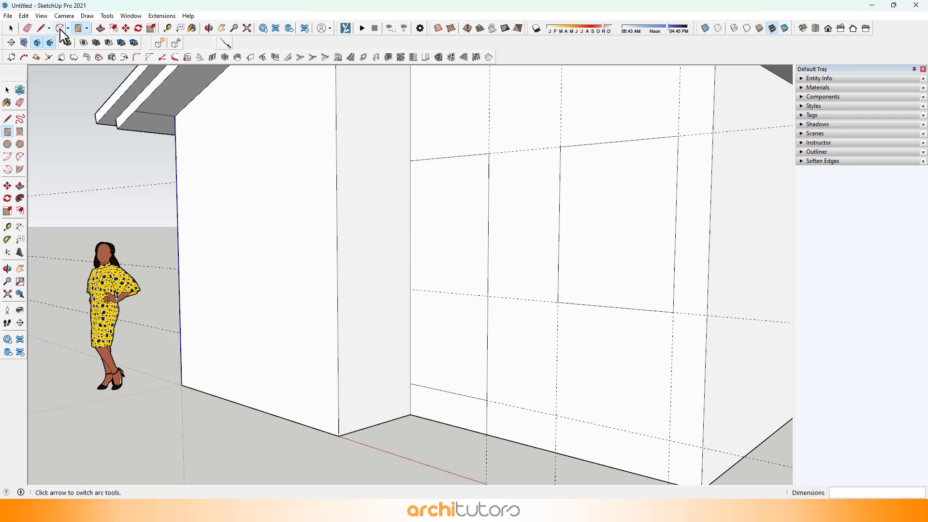
Step: Recess the window and doorway faces 4" into the wall
left_click(101, 28)
scroll(607, 311, "up", 2)
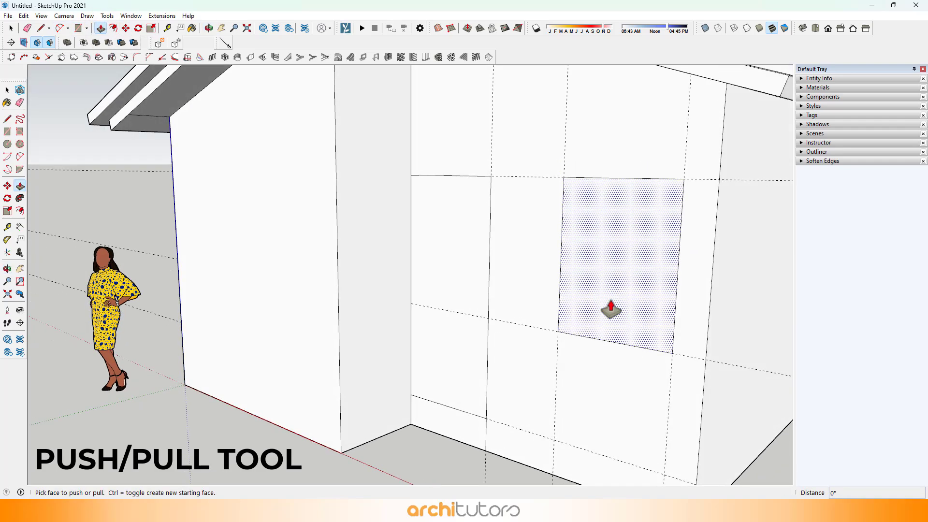
scroll(607, 310, "up", 1)
left_click_drag(607, 311, 609, 310)
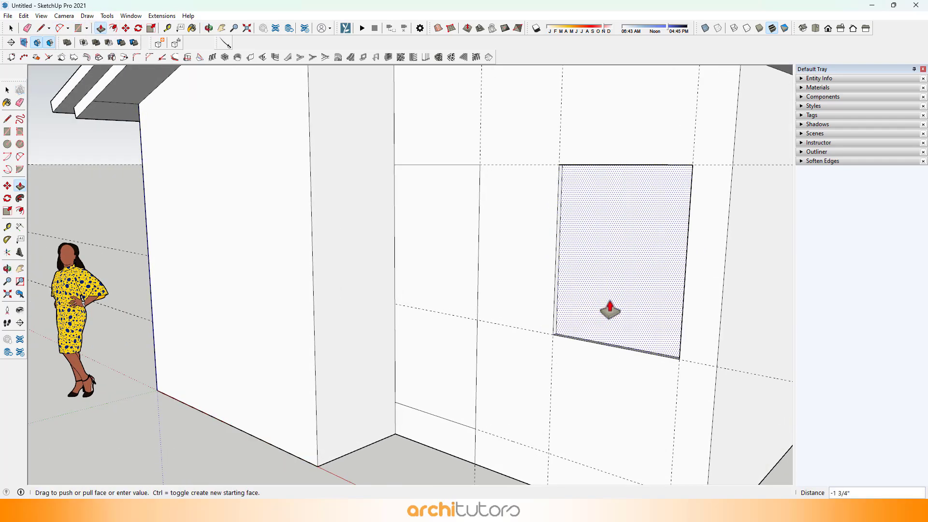
type("4")
key("Return")
double_click(442, 311)
scroll(431, 328, "down", 2)
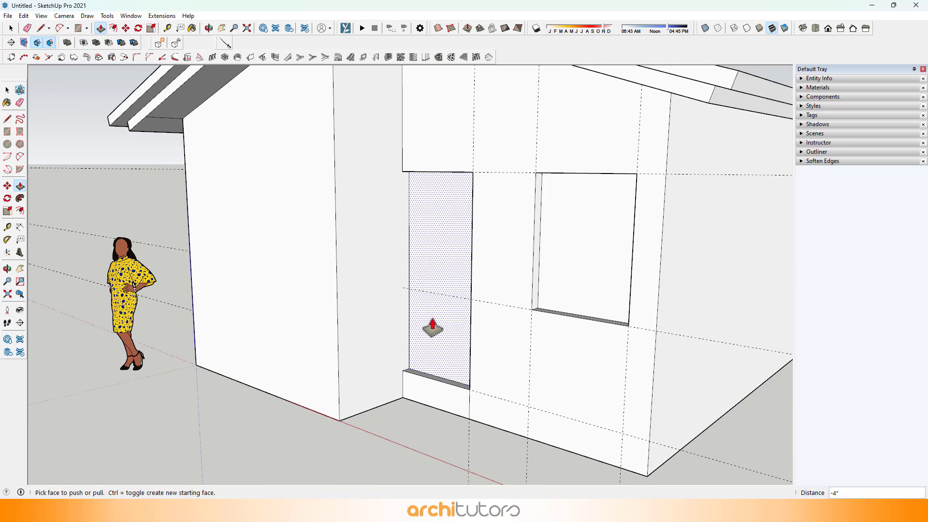
scroll(467, 421, "up", 3)
Step: Pull a 2' step block out from the doorway and split its top in half
left_click_drag(447, 411, 378, 414)
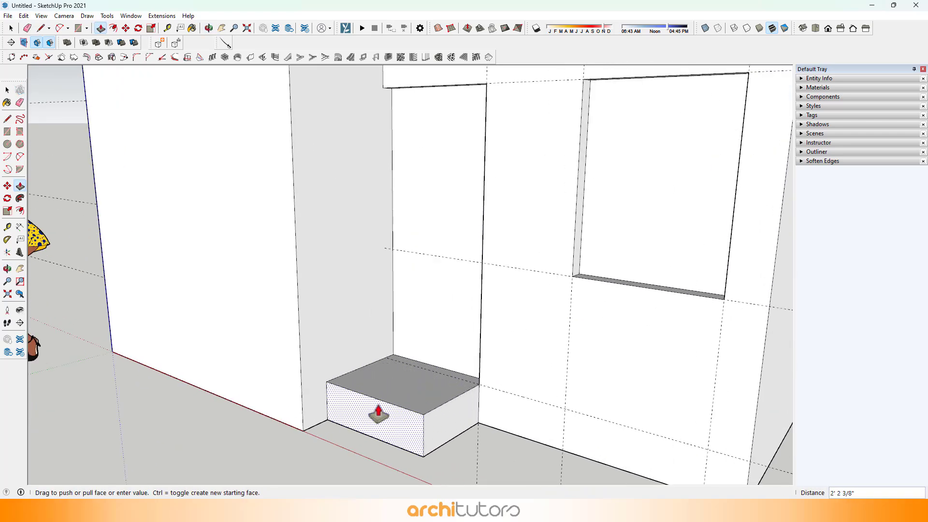
type("2'")
key("Return")
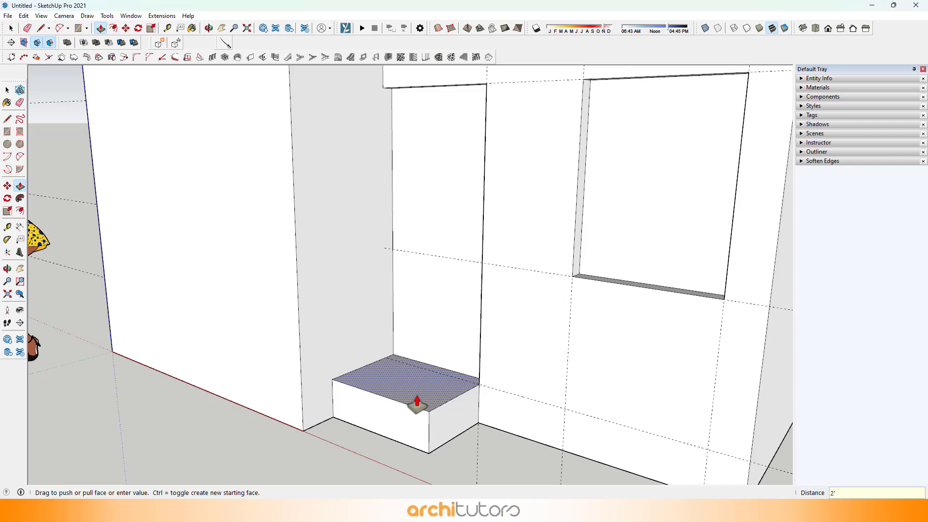
scroll(423, 403, "down", 1)
key("l")
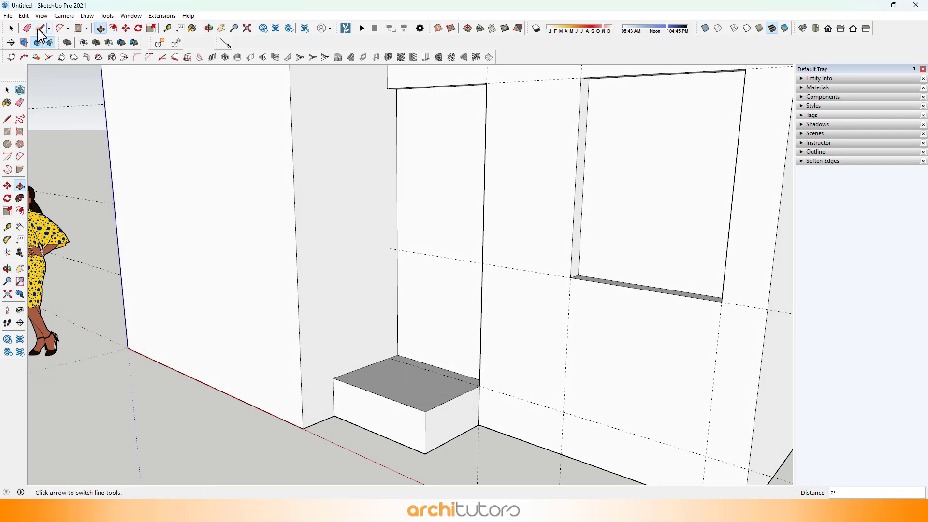
left_click(453, 398)
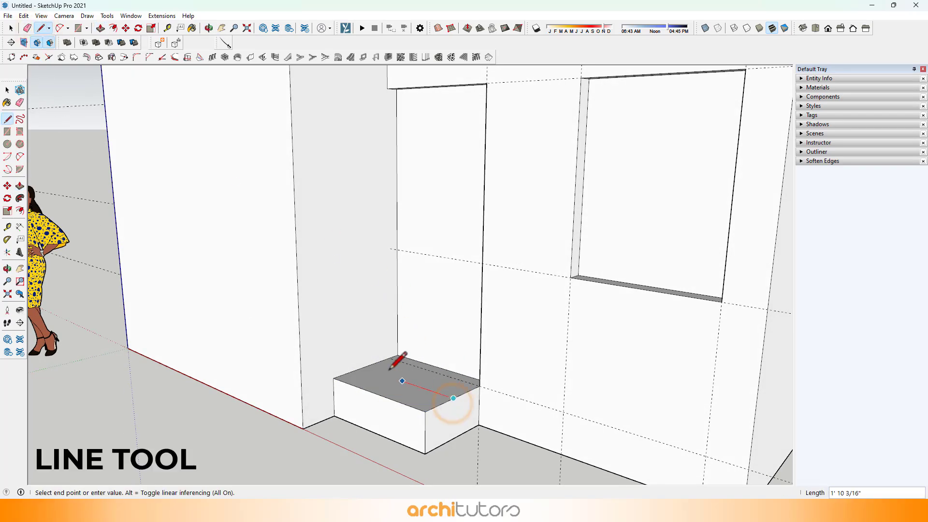
left_click(367, 365)
left_click(368, 366)
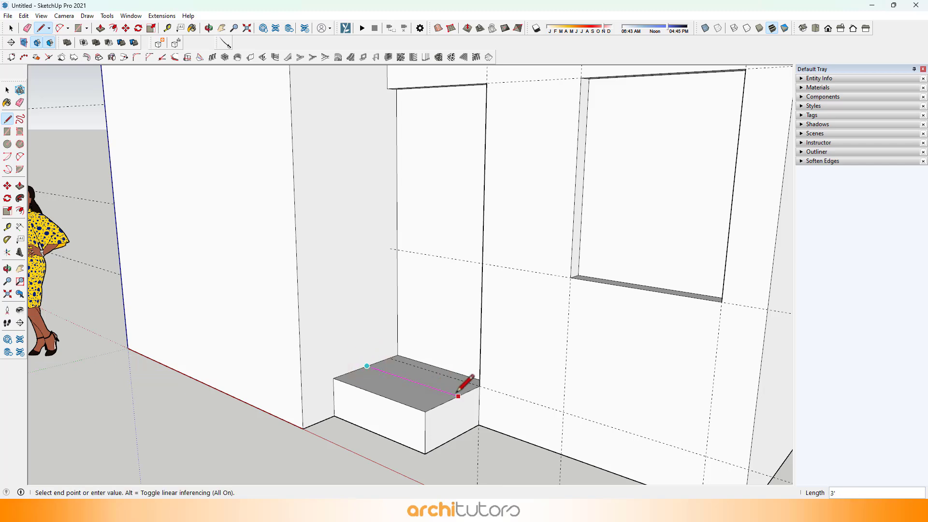
left_click(458, 396)
Step: Push the block's front half down to form the lower step
key("p")
left_click(370, 388)
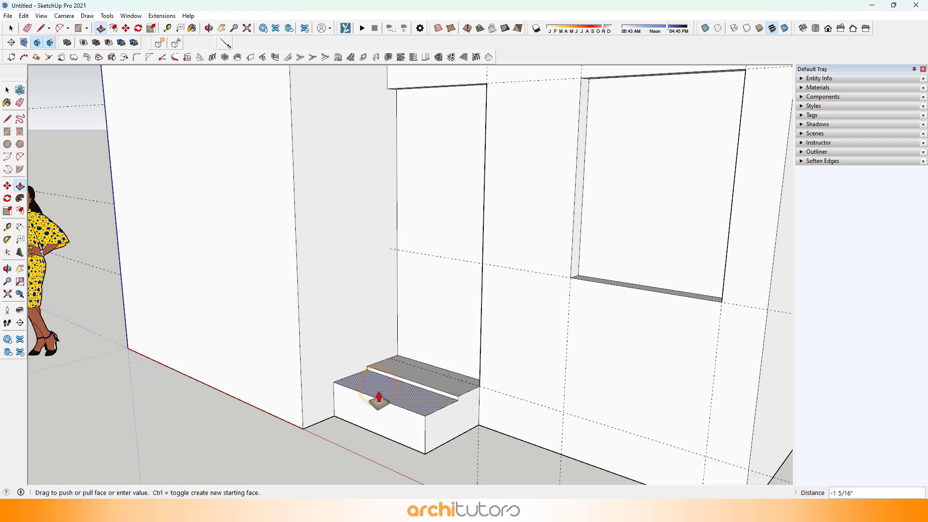
left_click(379, 401)
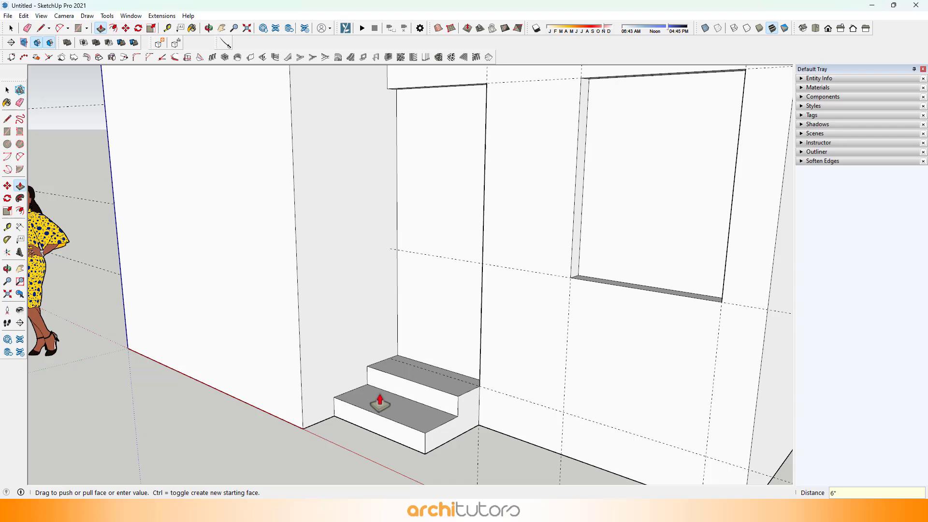
mouse_move(379, 394)
middle_mouse_down()
mouse_move(414, 385)
mouse_move(404, 327)
middle_mouse_up()
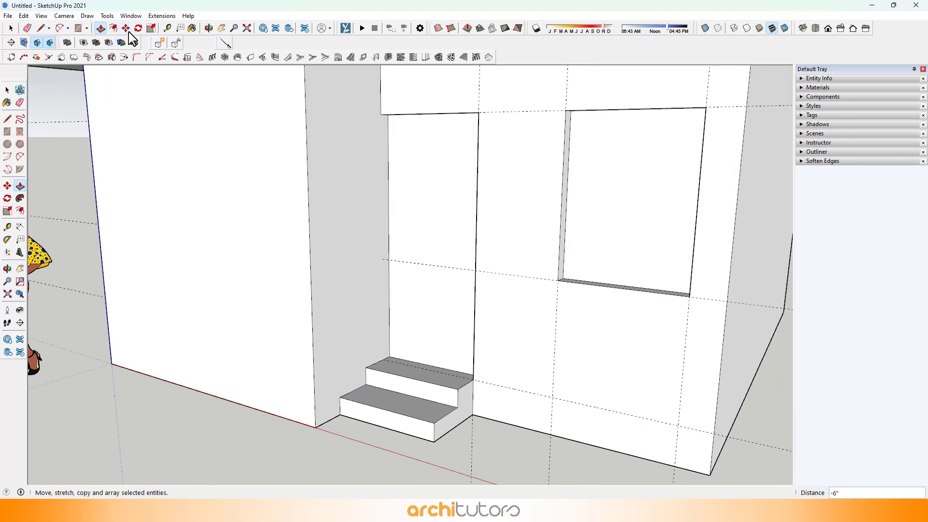
Step: Offset inset frame outlines inside the window and door faces
left_click(113, 27)
left_click(688, 269)
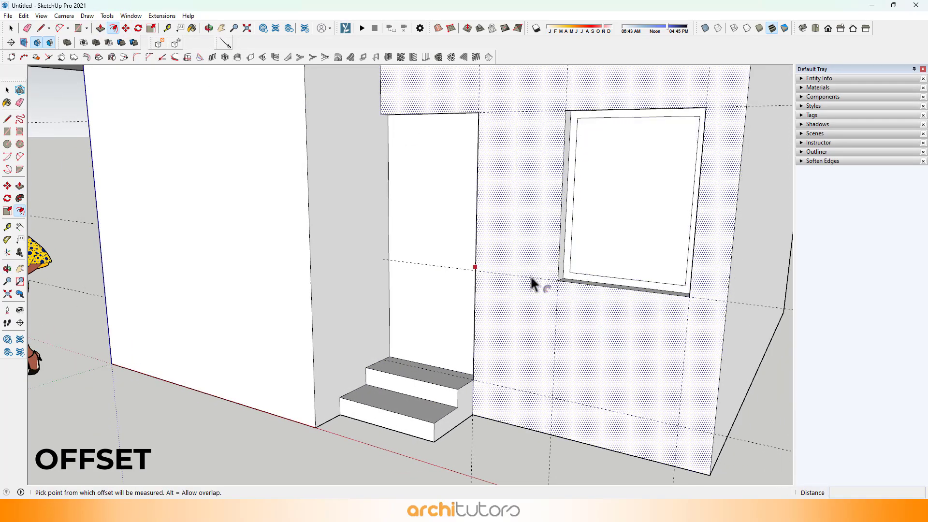
left_click(448, 300)
left_click(428, 360)
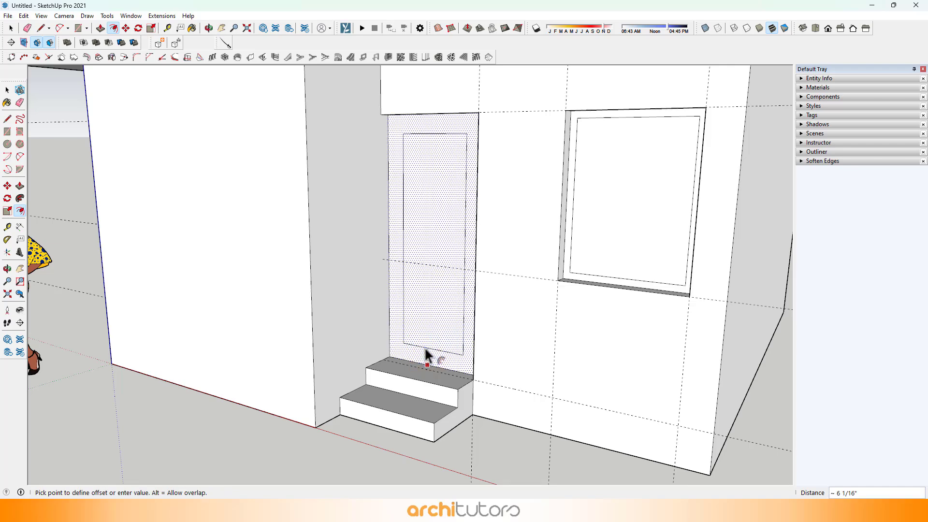
left_click(427, 356)
middle_click_drag(427, 346, 561, 307)
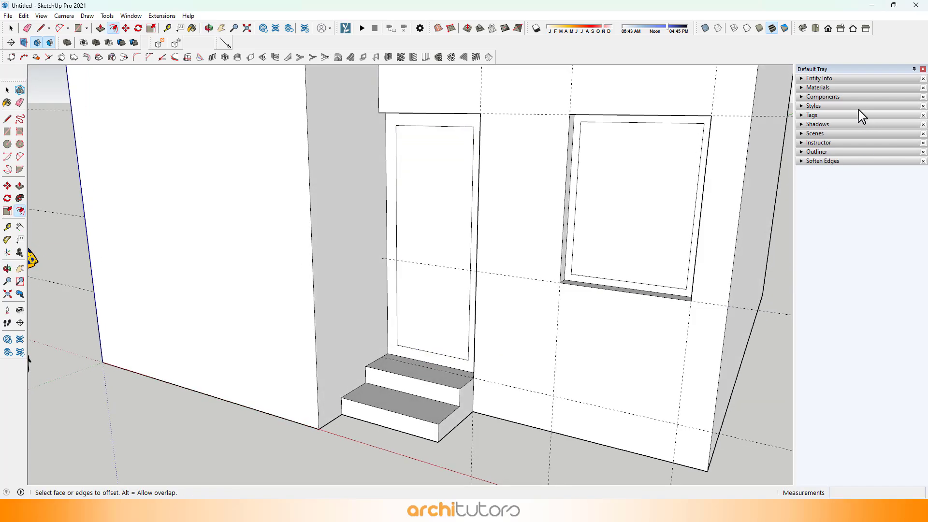
Step: Paint the window and door frames with the Wood Floor Dark material
left_click(811, 88)
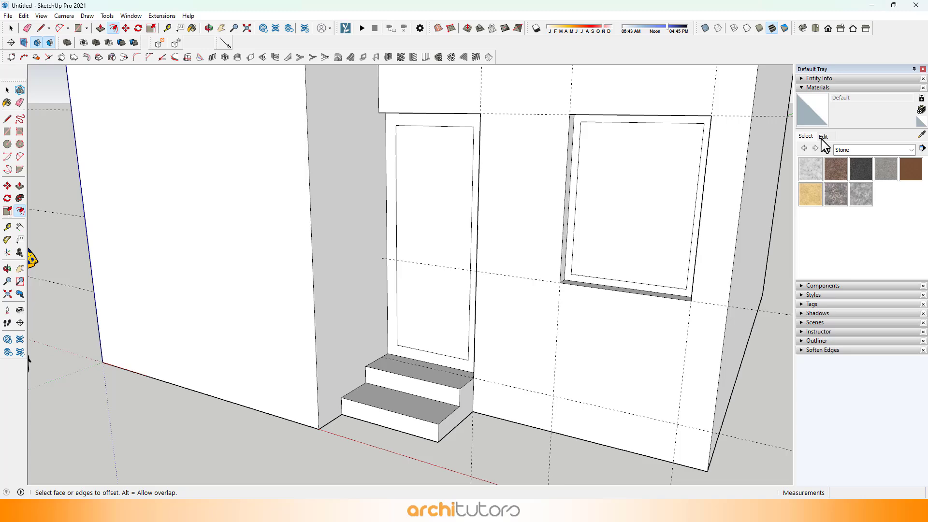
left_click(863, 150)
left_click(858, 279)
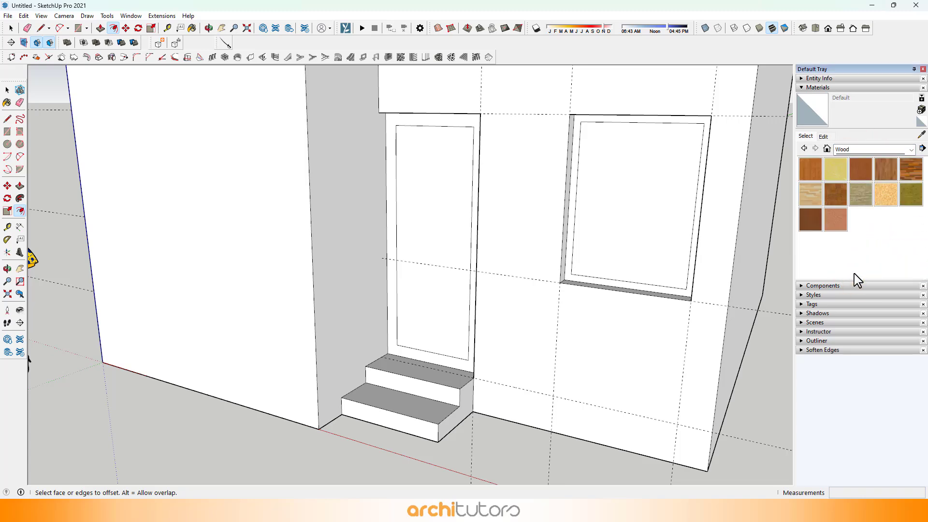
left_click(898, 172)
scroll(577, 266, "up", 3)
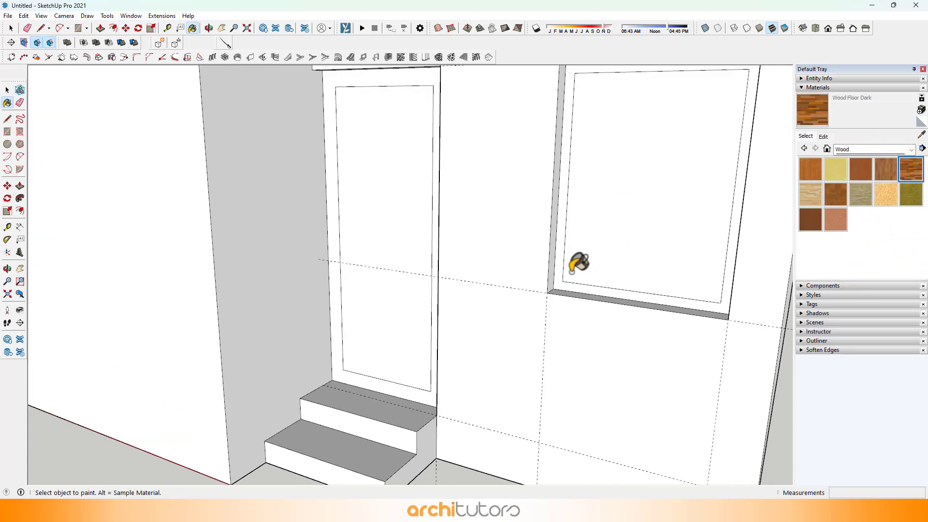
left_click(573, 269)
scroll(441, 274, "up", 3)
scroll(441, 274, "down", 3)
left_click(554, 228)
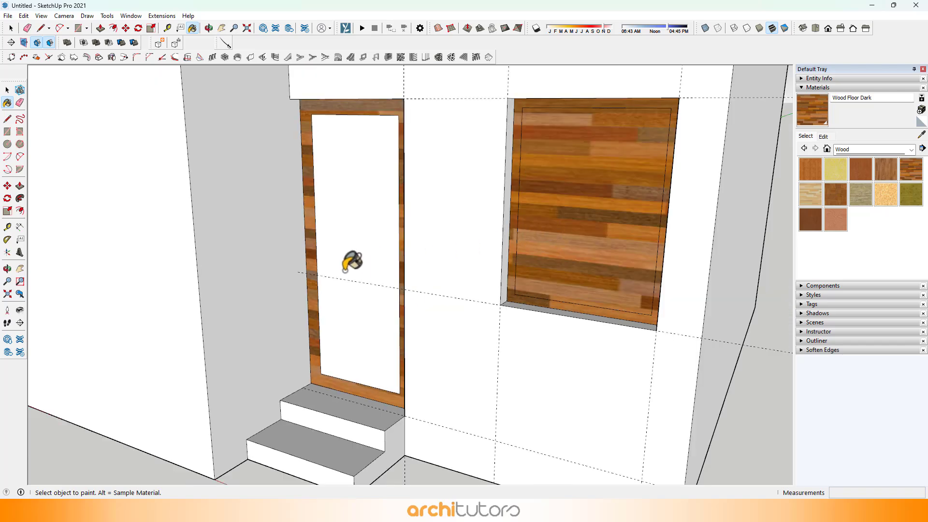
left_click(353, 263)
Step: Push the door panel and window pane in by 1 inch
key("p")
left_click(343, 287)
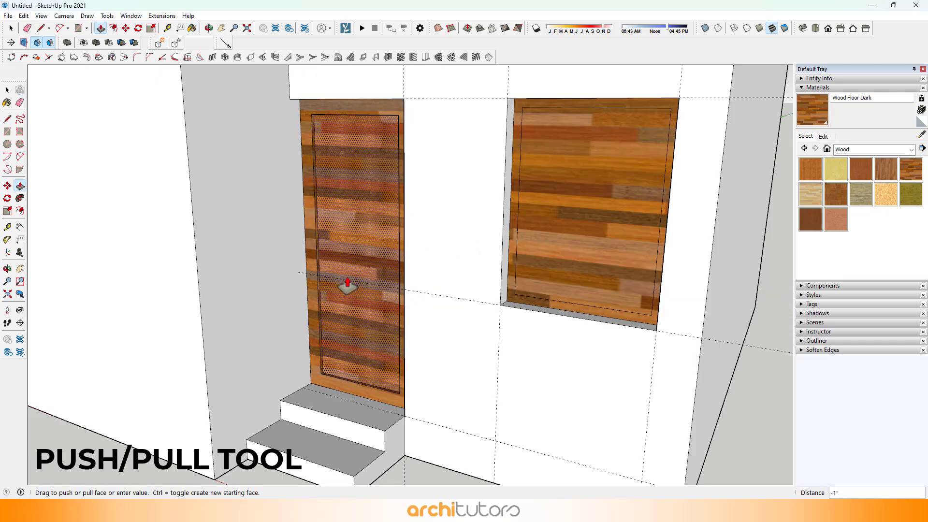
left_click(499, 259)
double_click(537, 251)
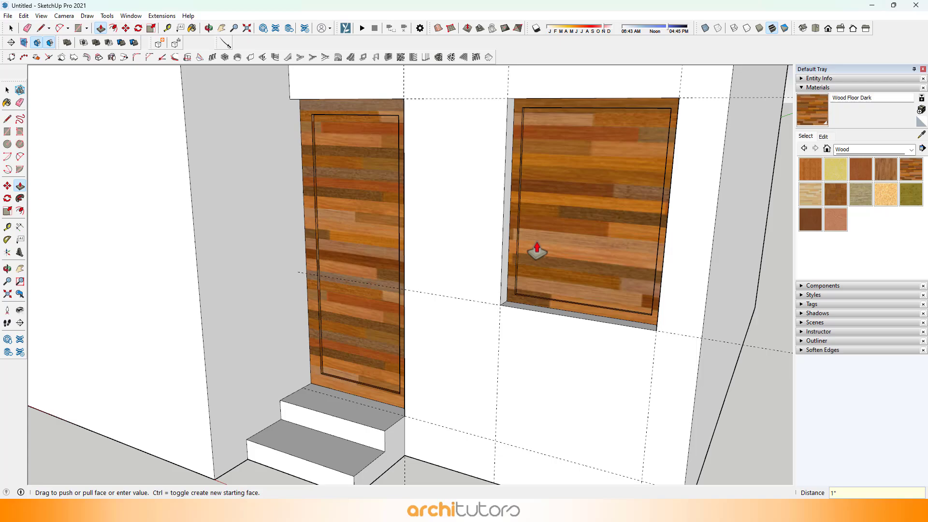
Step: Paint the window pane and door panel Translucent Glass Blue
left_click(874, 149)
left_click(863, 200)
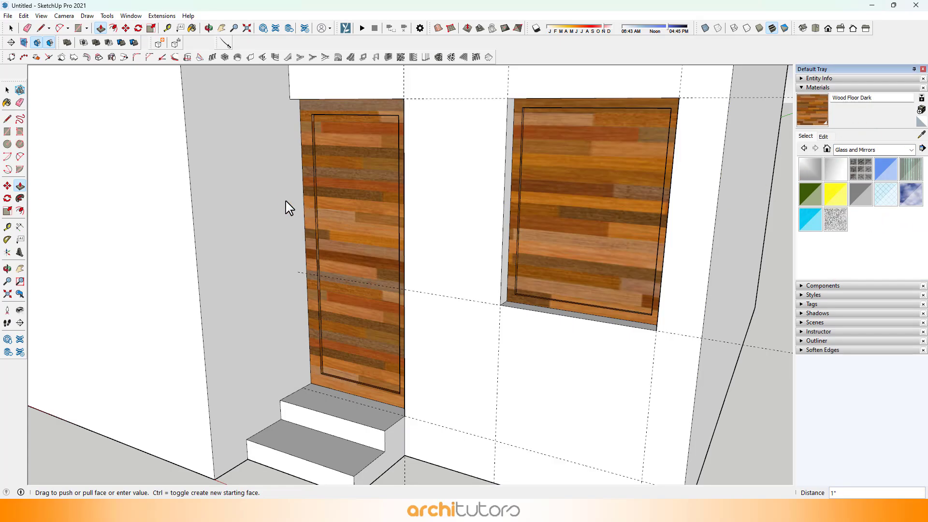
left_click(811, 171)
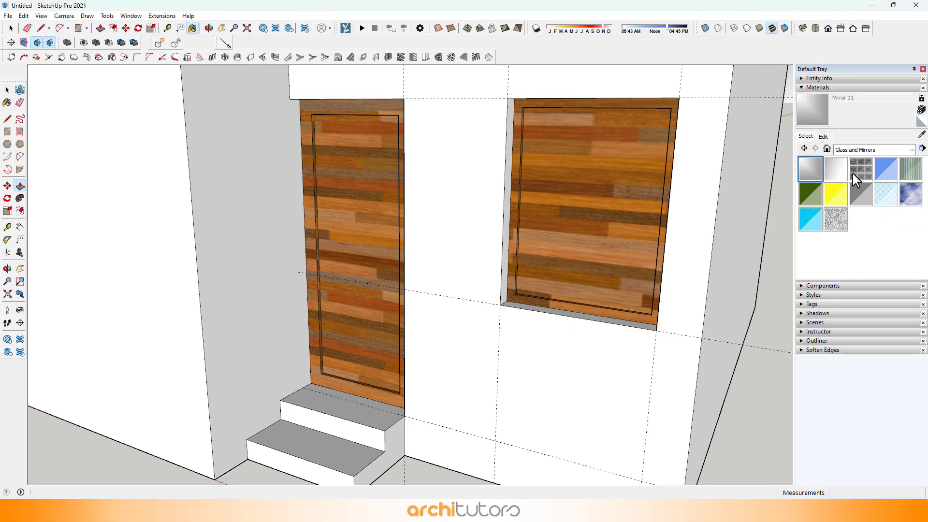
left_click(886, 169)
left_click(668, 178)
left_click(368, 241)
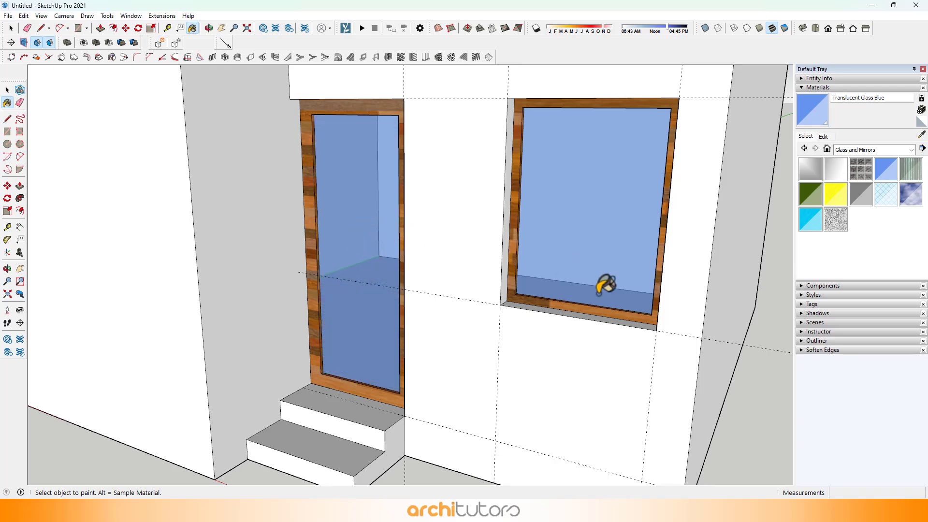
scroll(603, 286, "down", 3)
scroll(598, 287, "down", 2)
scroll(598, 286, "down", 2)
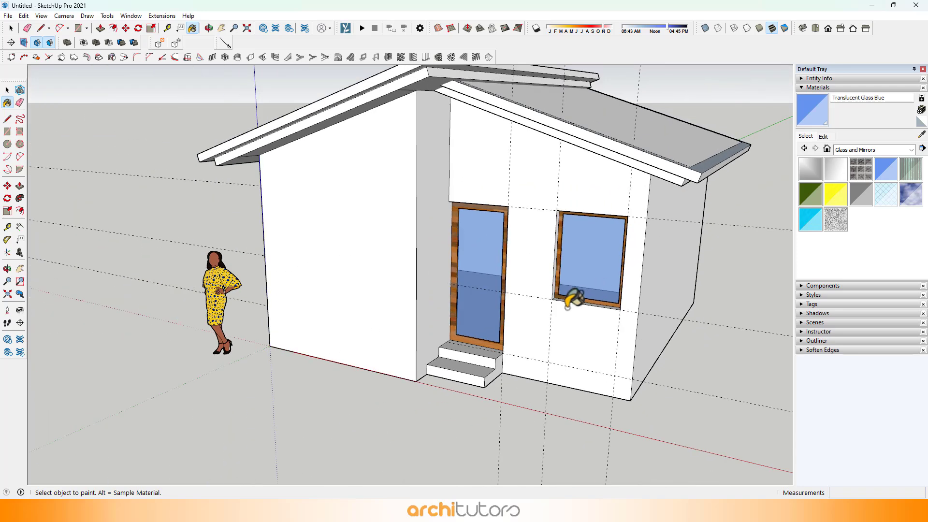
scroll(364, 307, "down", 2)
Step: Place vertical guide lines on the left front wall with the Tape Measure
middle_click_drag(266, 275, 261, 280)
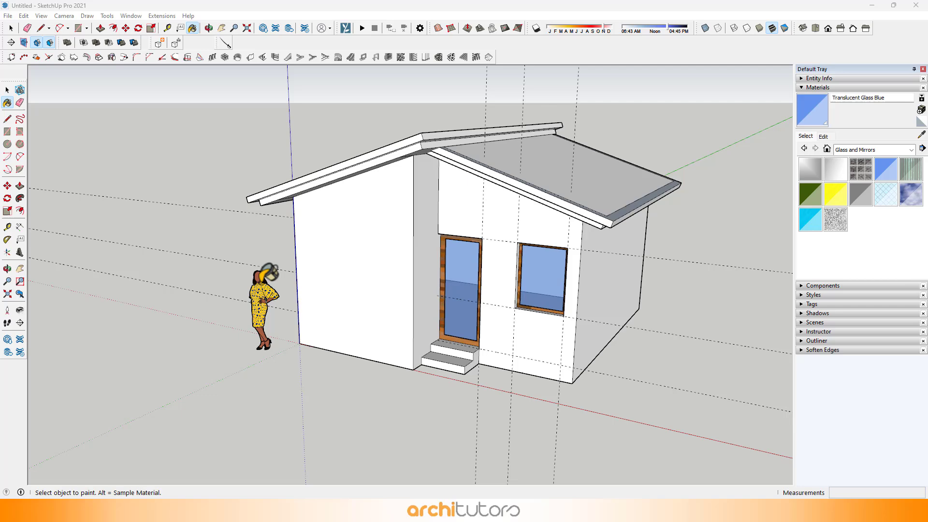
scroll(262, 280, "up", 1)
scroll(300, 259, "down", 1)
mouse_move(321, 263)
middle_mouse_down()
mouse_move(378, 275)
mouse_move(352, 271)
middle_mouse_up()
key("t")
scroll(314, 268, "up", 1)
left_click(346, 278)
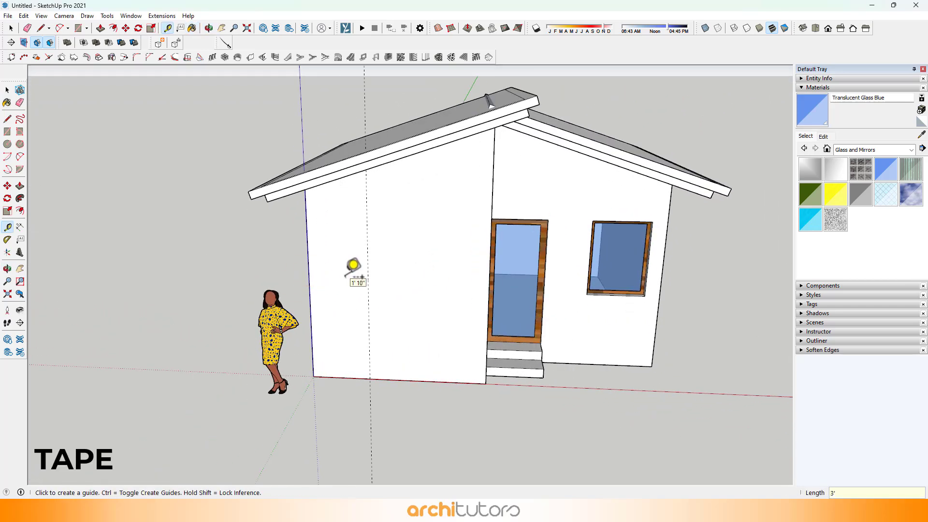
scroll(353, 264, "up", 1)
left_click(373, 293)
left_click(450, 293)
Step: Add a horizontal guide measured up from the wall's bottom edge, viewed up close
left_click(431, 404)
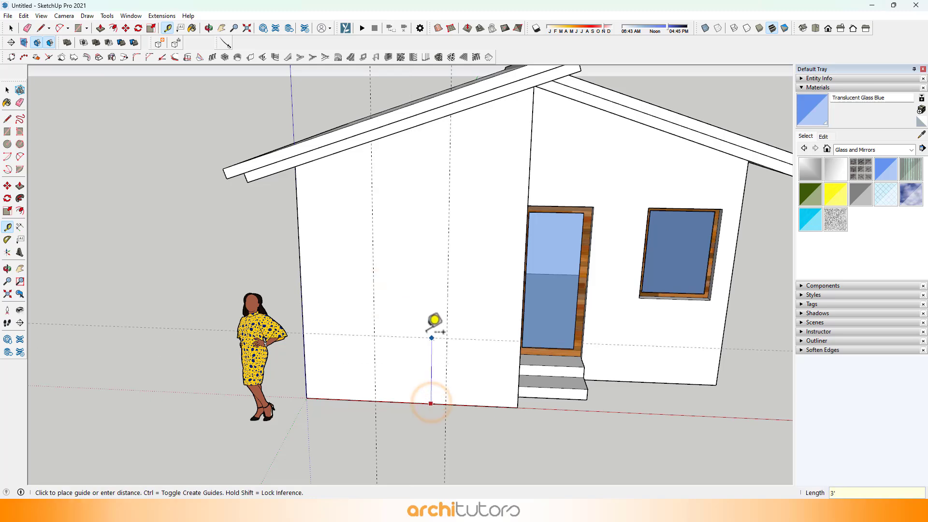
type("8")
key("Return")
left_click(389, 217)
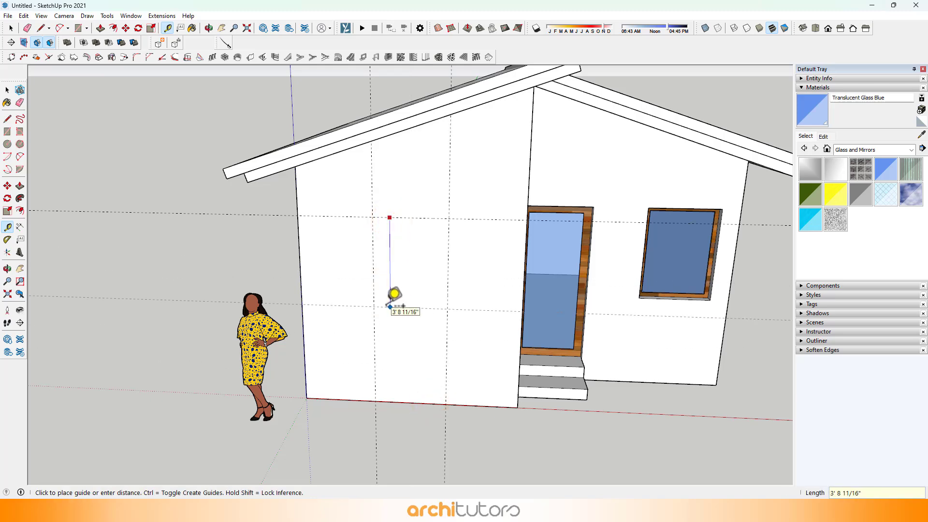
middle_click_drag(394, 298, 434, 211)
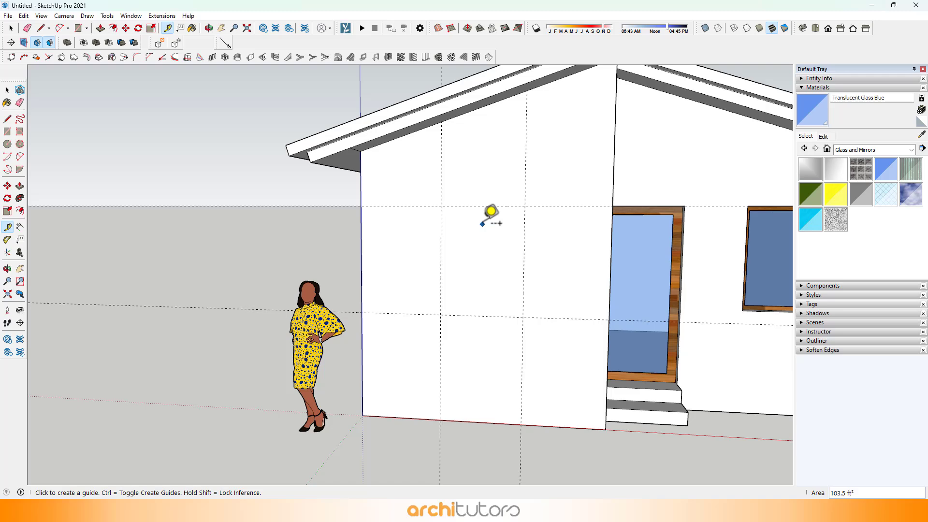
key("r")
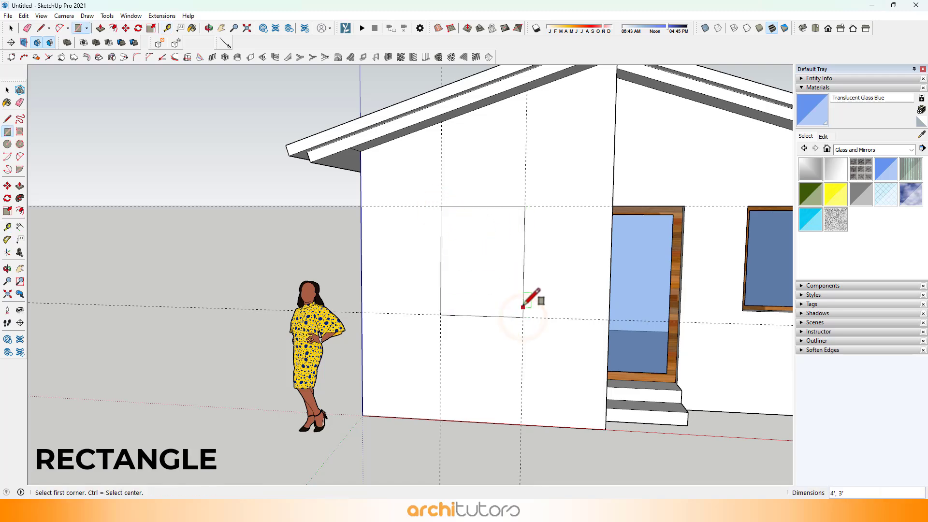
scroll(522, 307, "up", 3)
scroll(467, 275, "up", 2)
Step: Recess the window rectangle 4 inches into the wall
key("p")
left_click(452, 280)
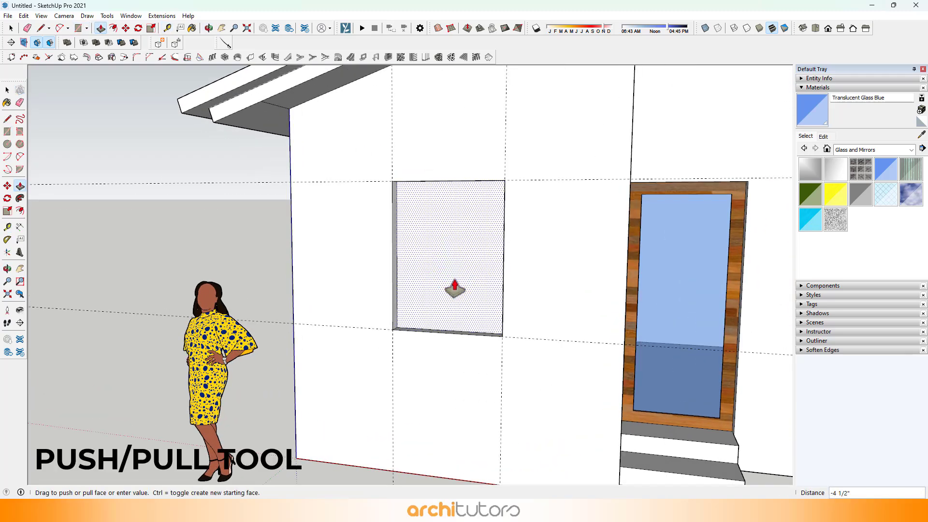
left_click(455, 289)
mouse_move(455, 289)
middle_mouse_down()
mouse_move(437, 278)
mouse_move(431, 288)
mouse_move(927, 196)
middle_mouse_up()
Step: Offset an inner frame outline and paint it with the door's dark wood
key("f")
left_click(443, 306)
left_click(428, 292)
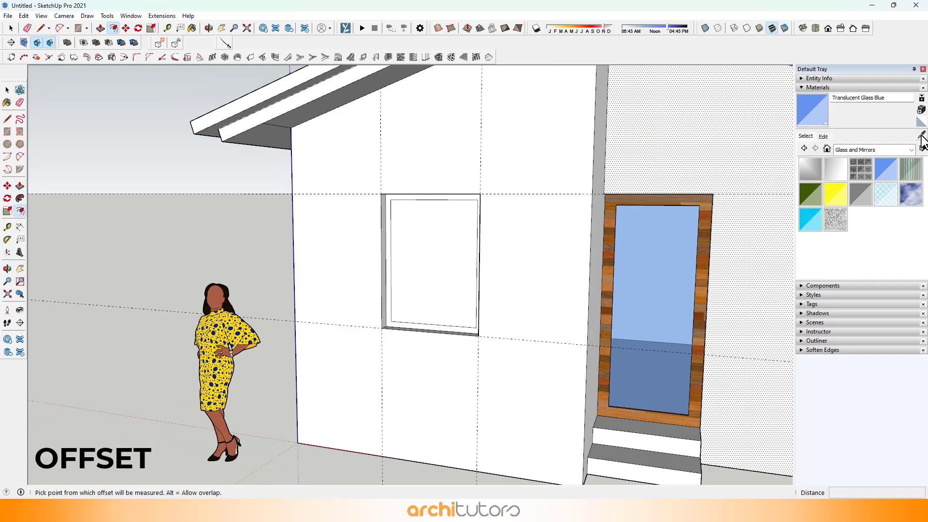
left_click(699, 293, "alt")
scroll(513, 235, "down", 3)
scroll(448, 272, "up", 3)
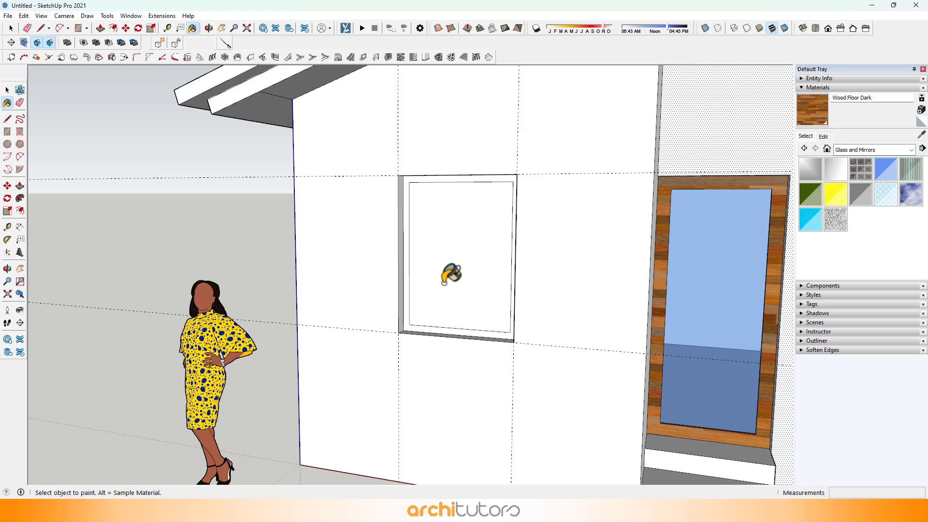
scroll(436, 319, "up", 2)
left_click(431, 327)
scroll(423, 334, "up", 1)
Step: Push the inner face in 1 inch and paint it Translucent Glass Blue
key("p")
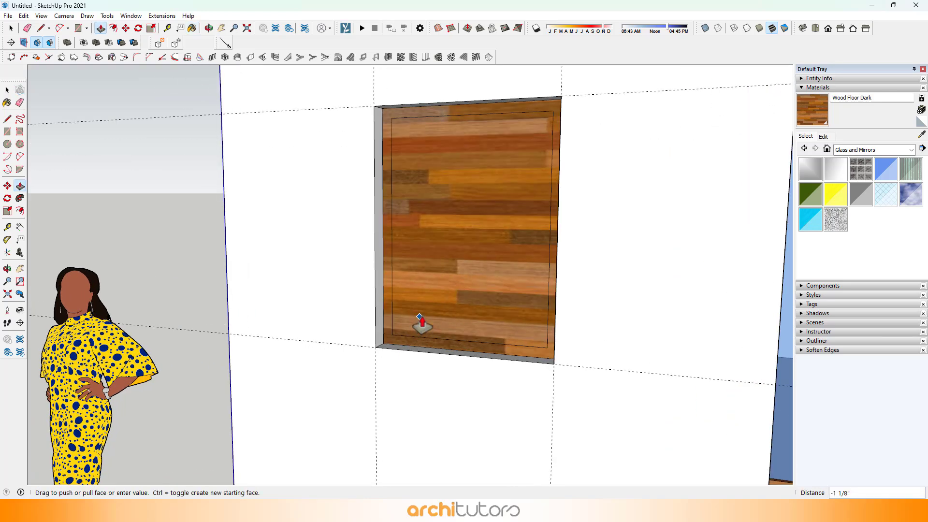
left_click(419, 310)
type("1")
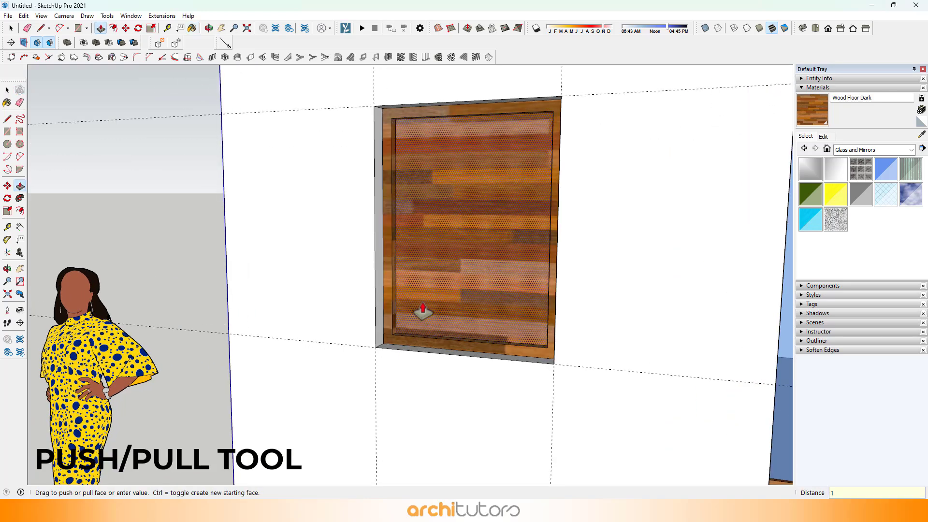
key("Return")
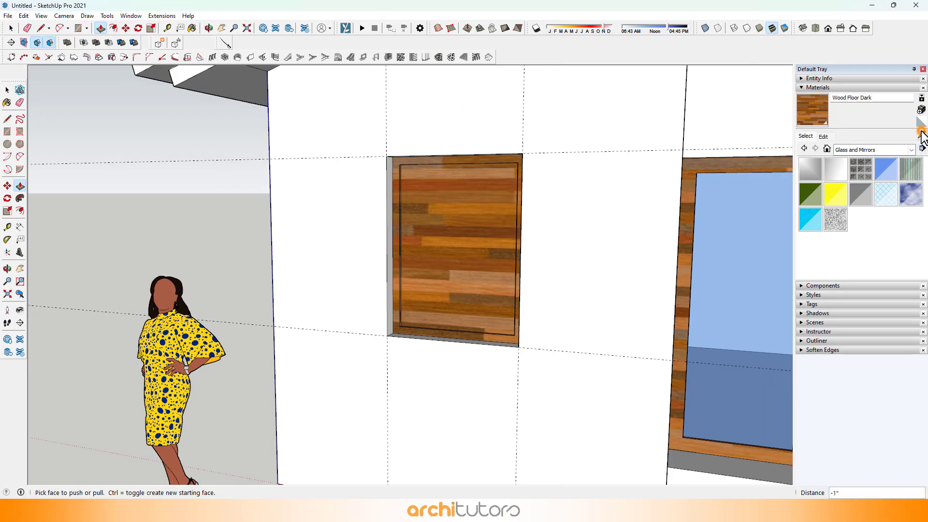
left_click(435, 246)
scroll(406, 245, "down", 3)
middle_click_drag(411, 242, 435, 222)
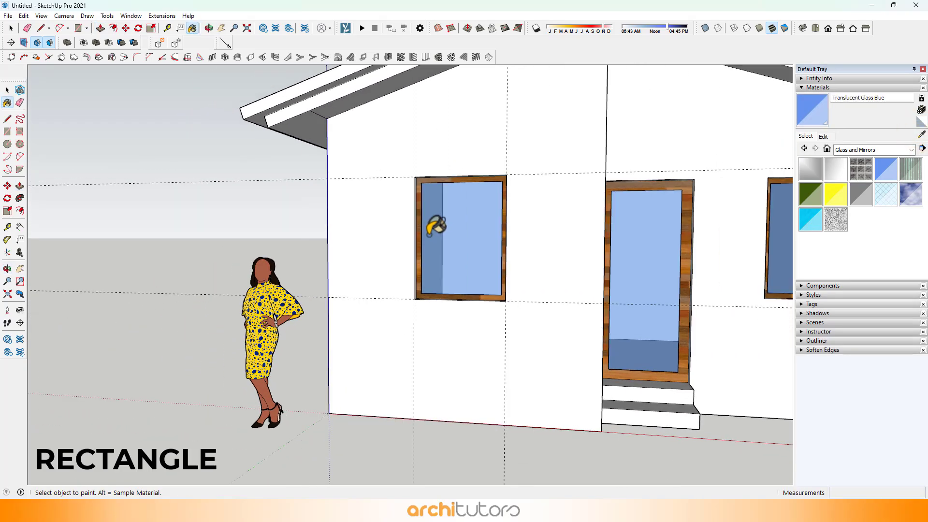
Step: Delete the face around the window and extend the top ledge outward
key("r")
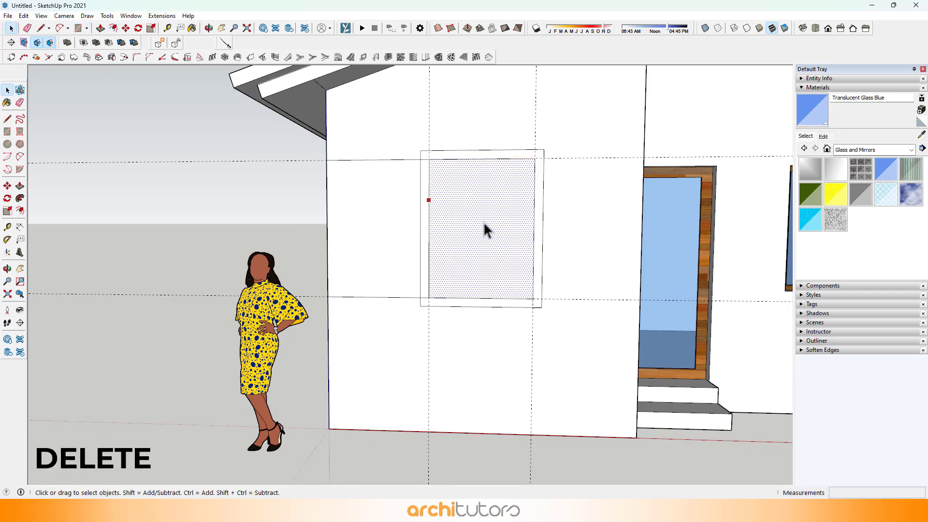
key("Delete")
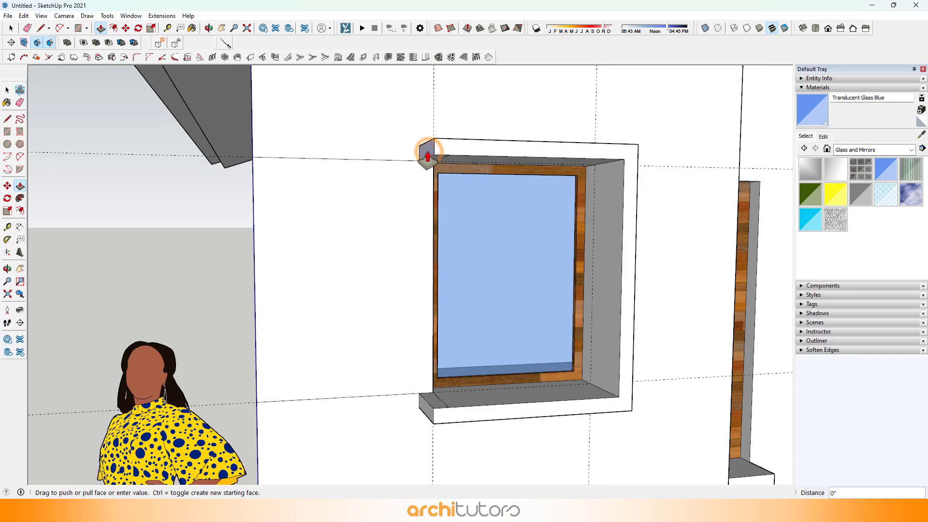
scroll(258, 161, "down", 3)
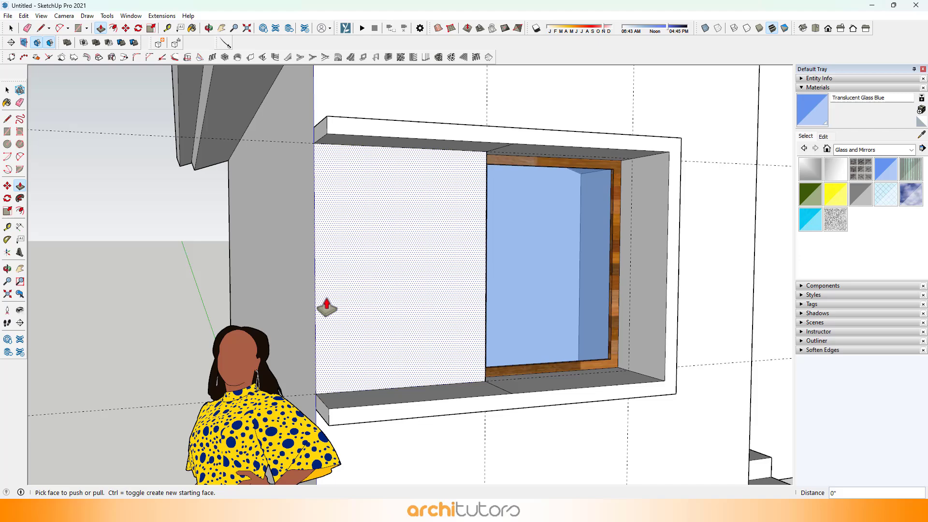
mouse_move(326, 307)
middle_mouse_down()
mouse_move(479, 299)
mouse_move(439, 180)
middle_mouse_up()
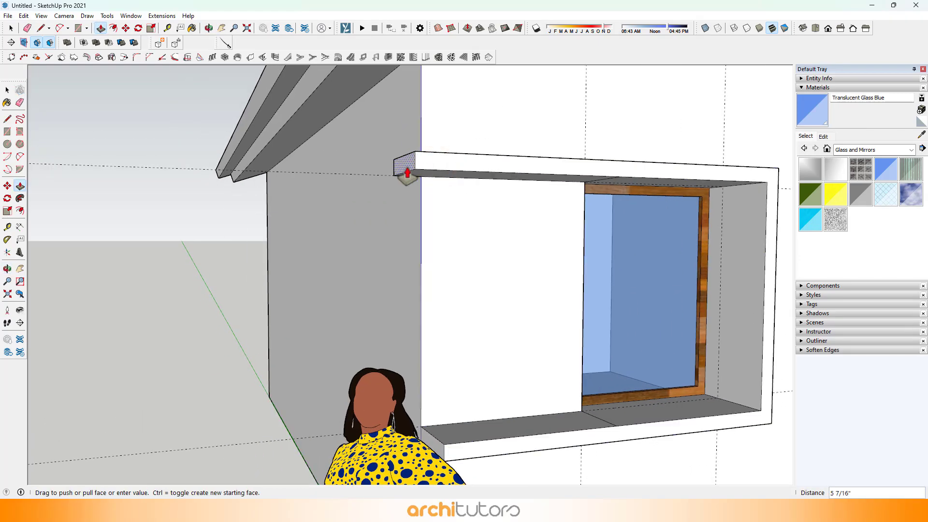
left_click(408, 174)
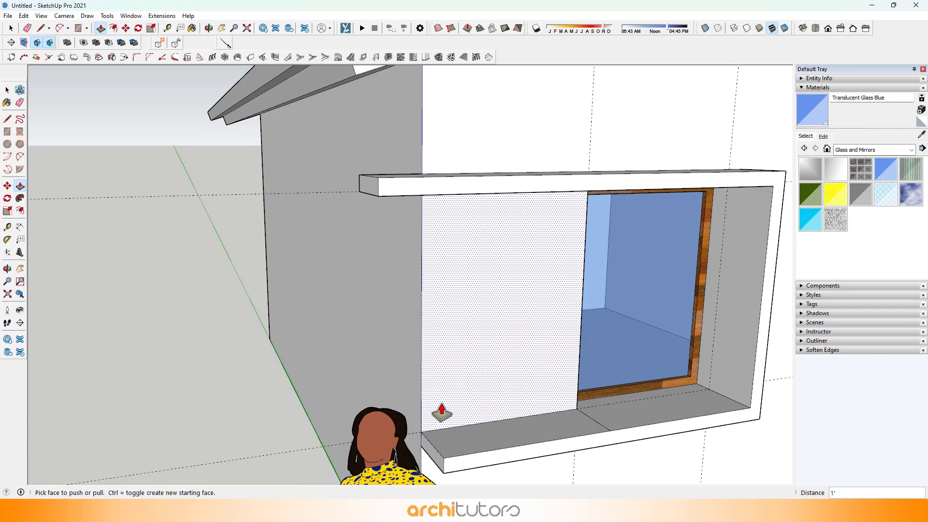
Step: Extend the lower sill ledge further out past the wall
left_click(426, 445)
mouse_move(425, 446)
middle_mouse_down()
mouse_move(525, 317)
mouse_move(859, 301)
middle_mouse_up()
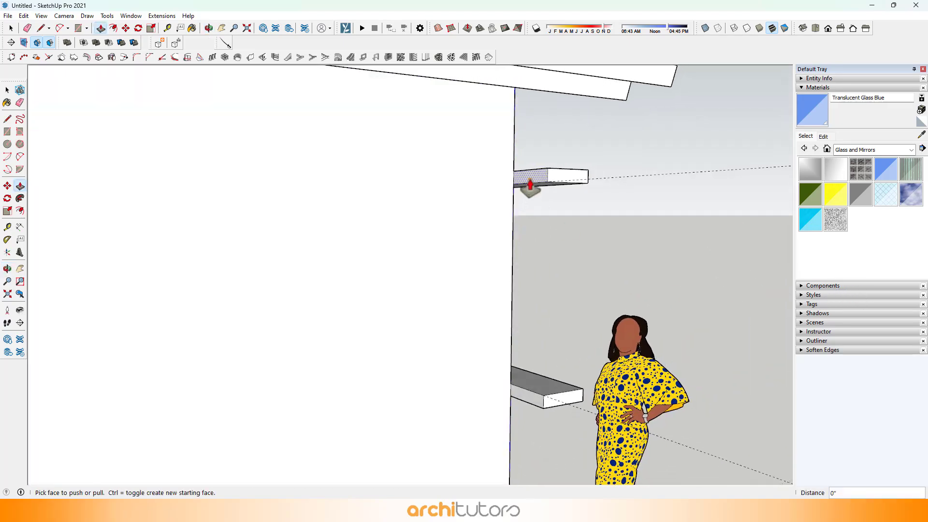
middle_click_drag(530, 186, 515, 380)
left_click_drag(514, 379, 518, 394)
Step: Extend the top ledge's end face to match the sill
mouse_move(518, 394)
middle_mouse_down()
mouse_move(414, 193)
mouse_move(380, 84)
middle_mouse_up()
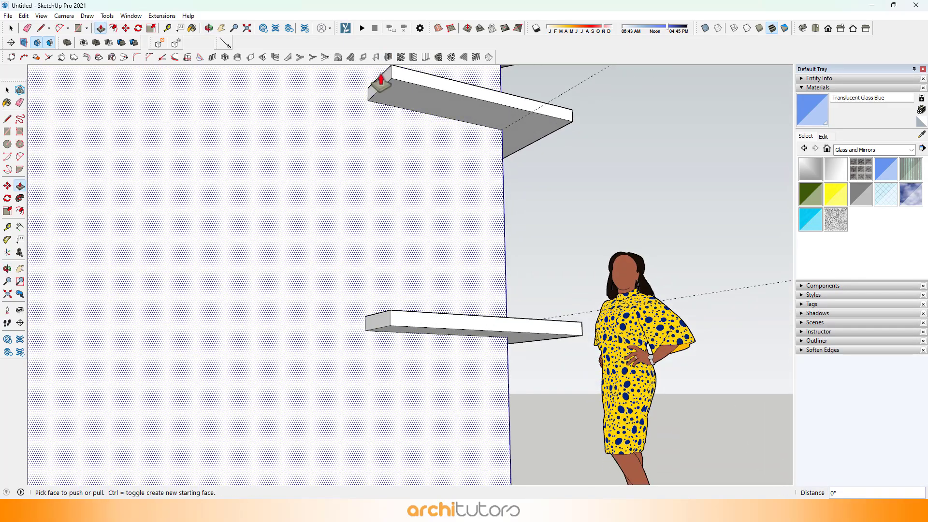
left_click(380, 85)
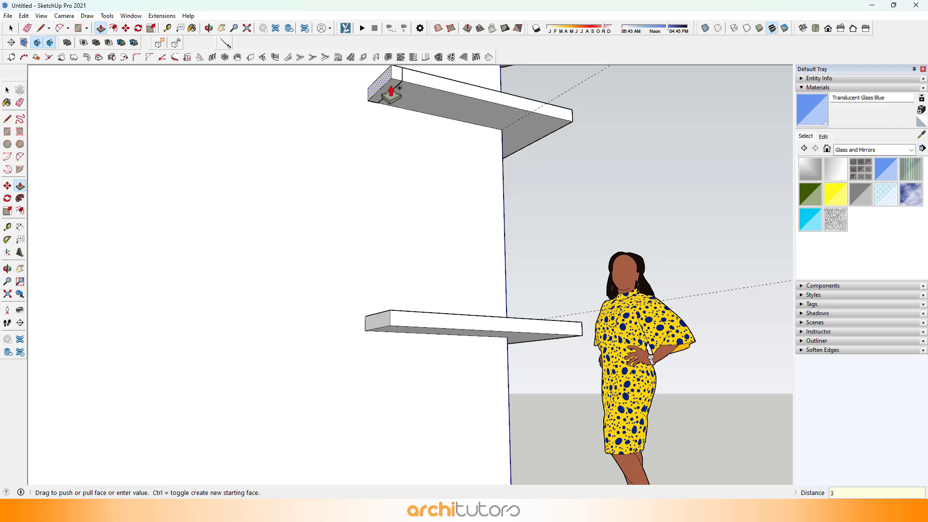
left_click(422, 317)
mouse_move(422, 317)
middle_mouse_down()
mouse_move(261, 219)
mouse_move(595, 338)
mouse_move(394, 338)
middle_mouse_up()
scroll(519, 310, "down", 3)
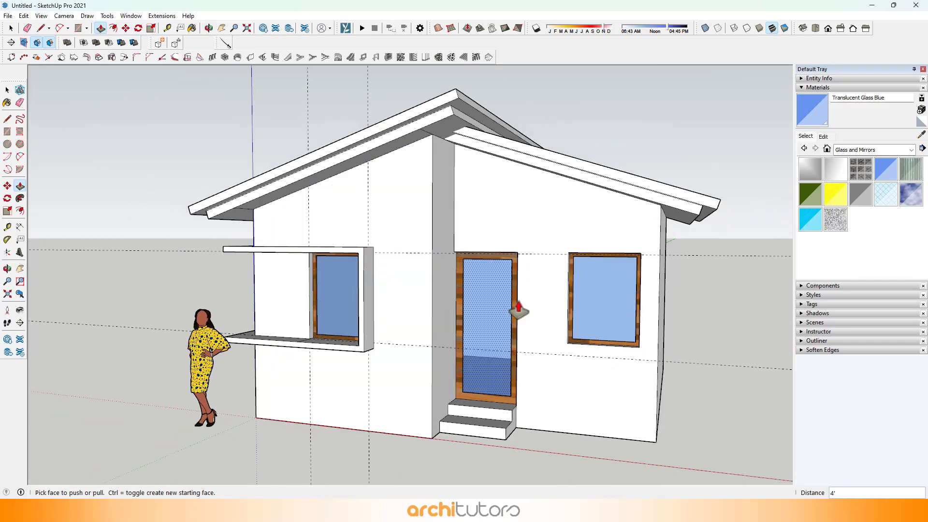
scroll(616, 266, "up", 3)
scroll(615, 269, "up", 2)
Step: Draw a strip rectangle above the door and window and delete a stray face
middle_click_drag(616, 269, 479, 268)
key("r")
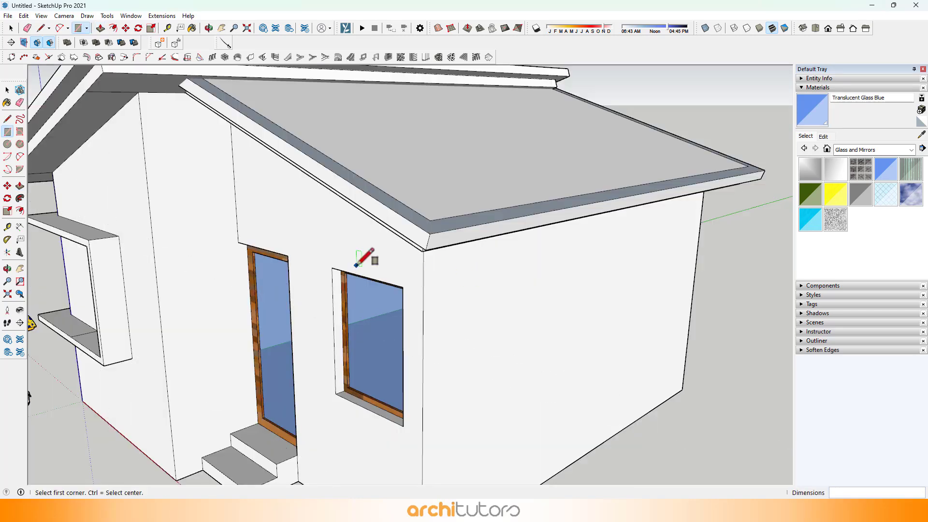
key("t")
middle_click_drag(356, 265, 300, 258)
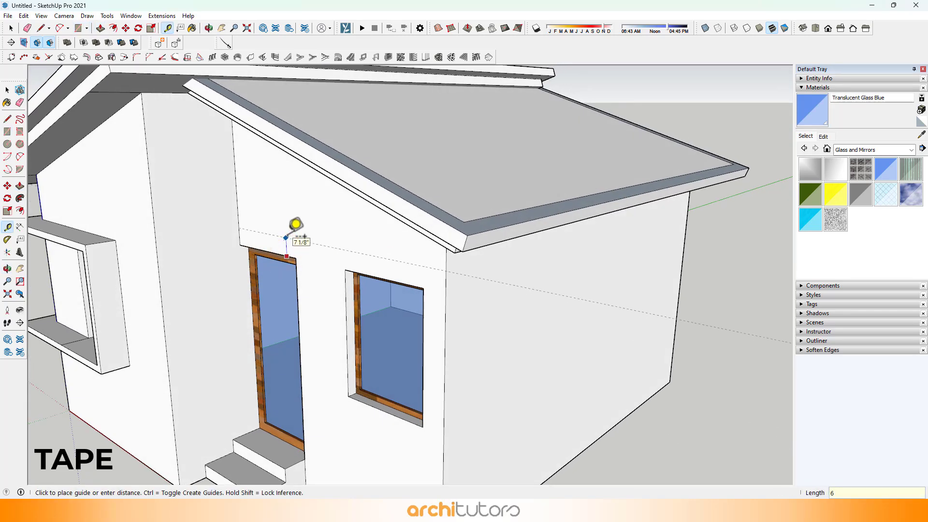
key("r")
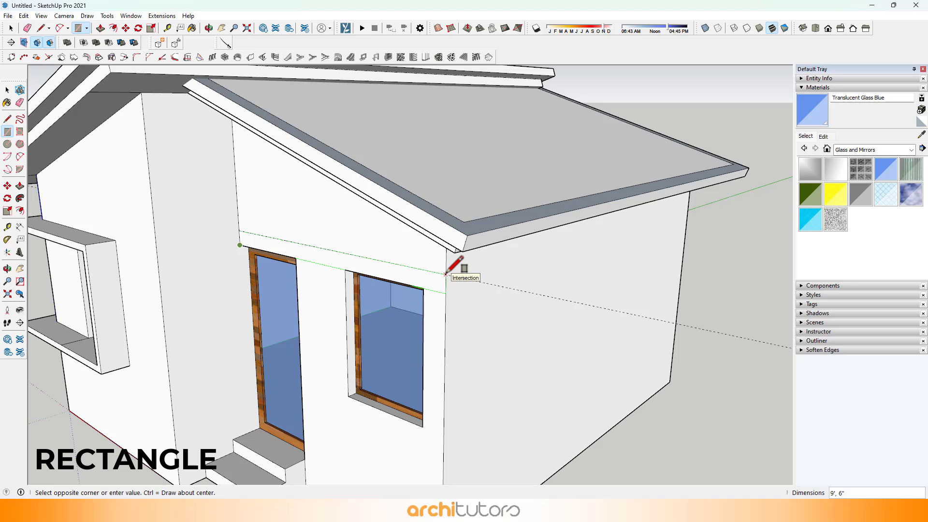
left_click(447, 274)
key("space")
left_click(399, 318)
key("Delete")
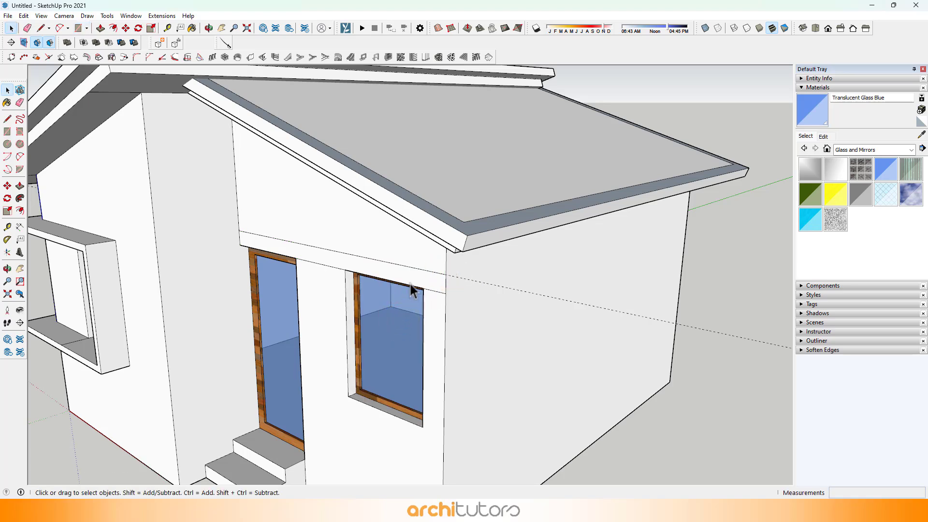
Step: Extrude the strip 2 feet outward into a canopy slab
key("p")
left_click(409, 287)
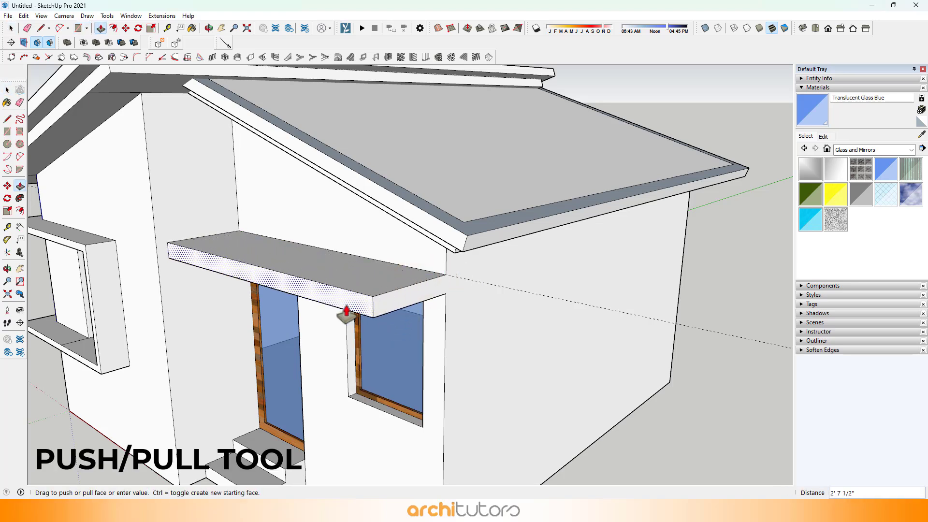
type("2'")
key("Return")
scroll(346, 313, "down", 3)
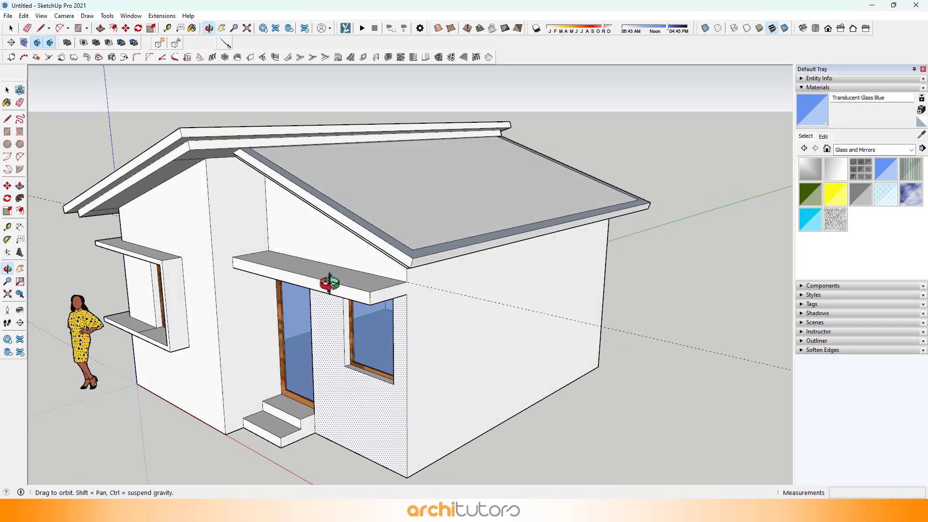
middle_click_drag(331, 315, 521, 284)
Step: Clean up the canopy corner with Eraser and Line, then show the material collections
key("e")
scroll(591, 249, "up", 3)
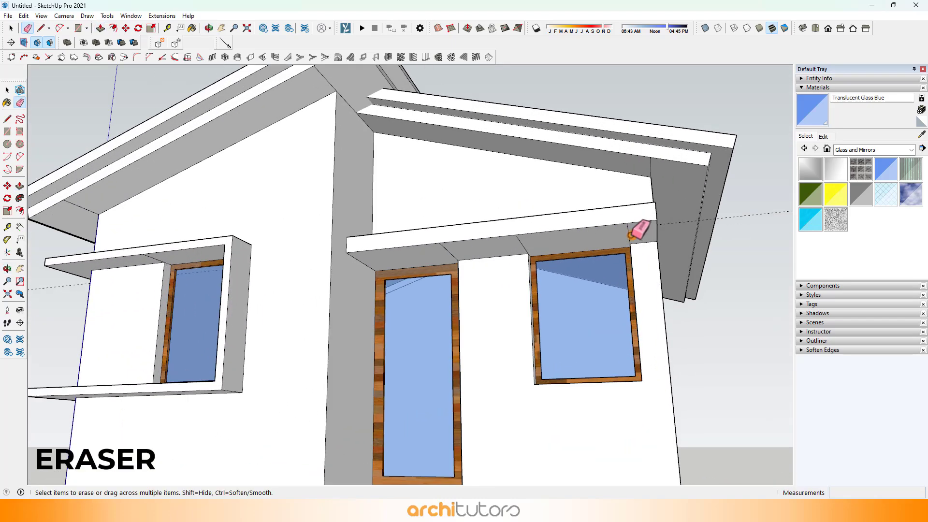
scroll(507, 255, "down", 3)
scroll(573, 240, "up", 3)
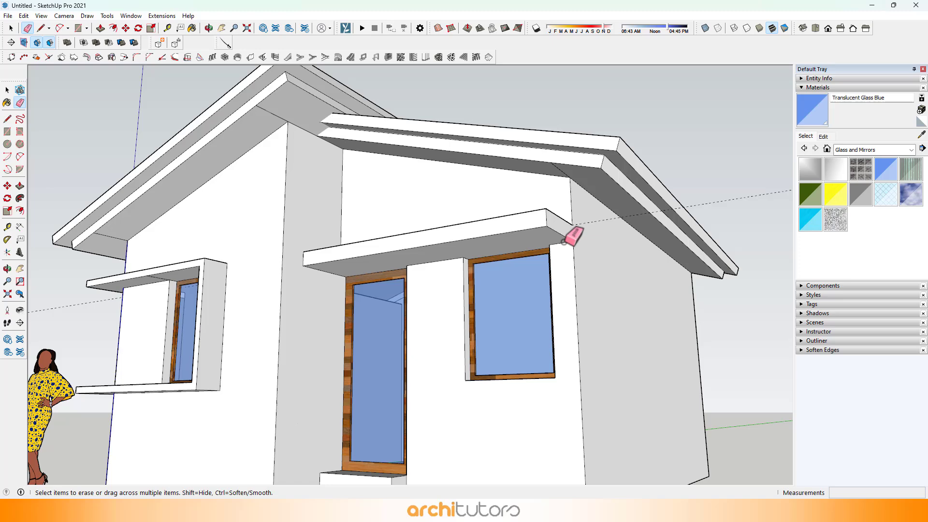
key("l")
scroll(584, 229, "up", 2)
left_click(573, 241)
scroll(573, 206, "down", 3)
middle_click_drag(563, 200, 556, 232)
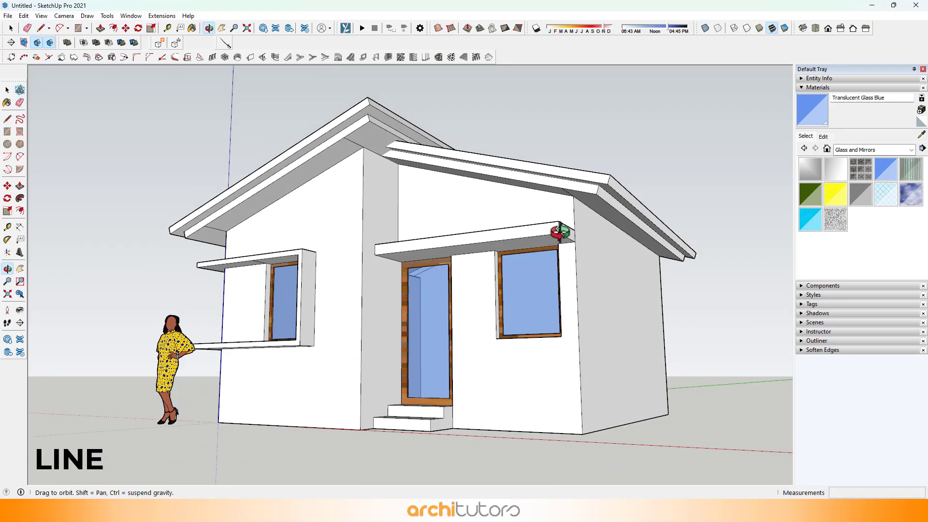
scroll(261, 211, "down", 2)
key("p")
left_click(880, 150)
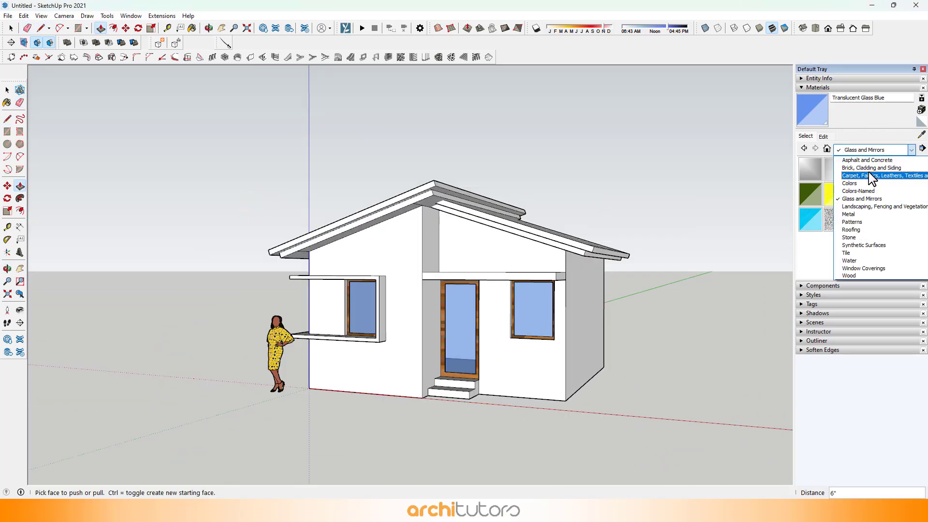
Step: Paint the left front wall with Polished Concrete New
left_click(867, 159)
left_click(854, 197)
left_click(376, 349)
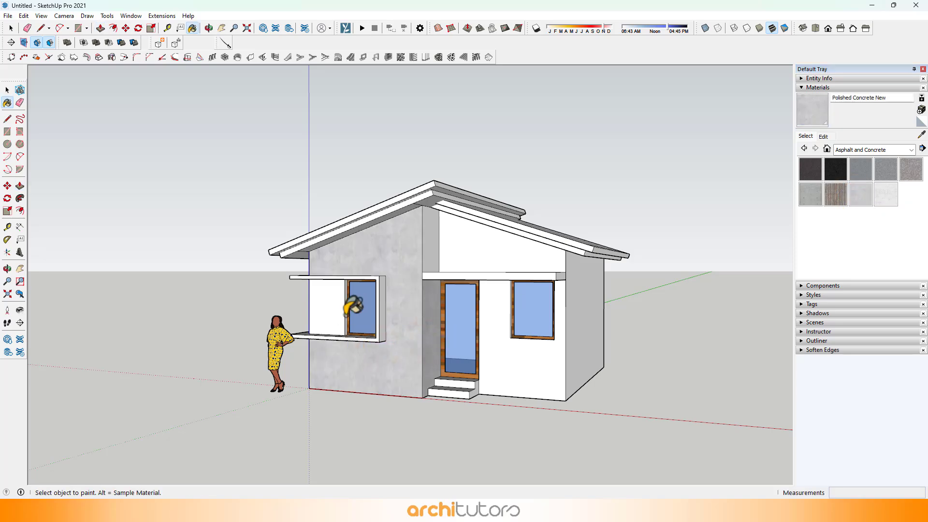
middle_click_drag(353, 306, 310, 318)
middle_click_drag(448, 244, 765, 151)
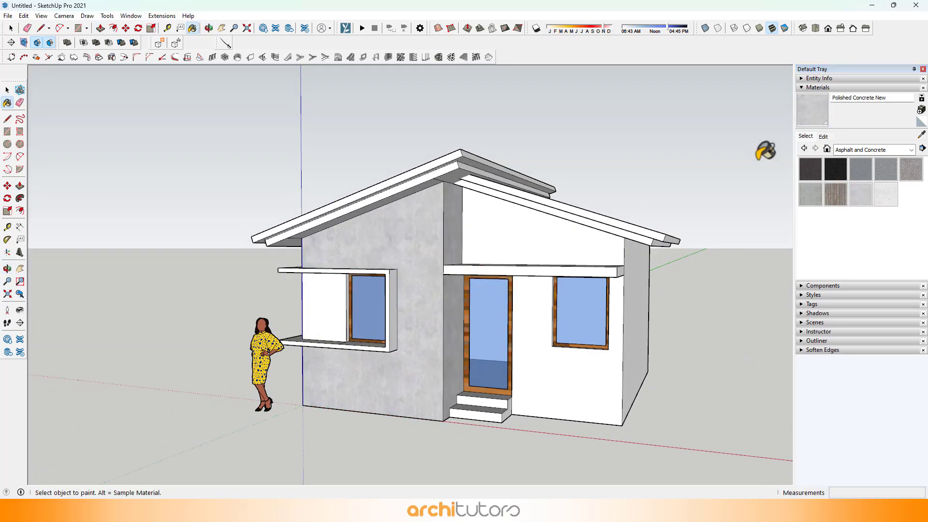
Step: Paint the front wall, gable and window panel peach with Color C02
left_click(860, 151)
left_click(842, 184)
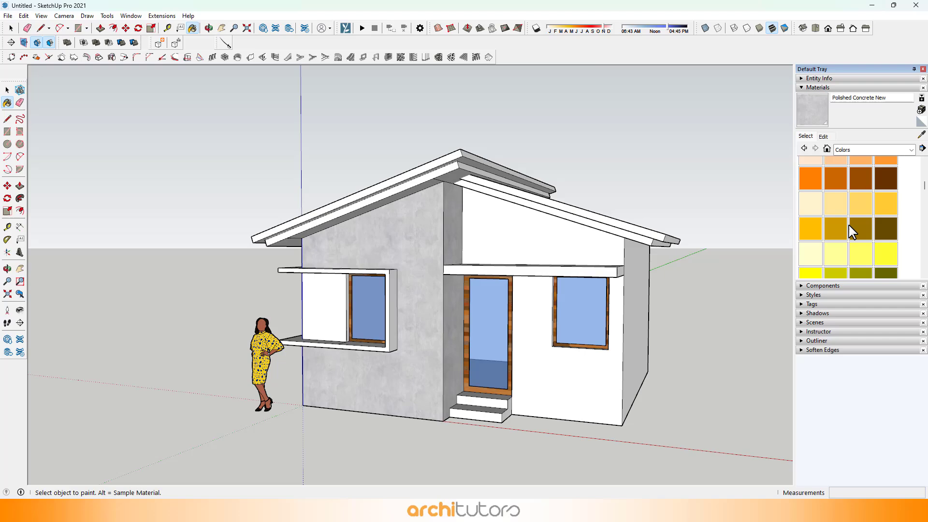
scroll(838, 215, "down", 2)
middle_click_drag(552, 305, 537, 312)
left_click(544, 218)
left_click(534, 348)
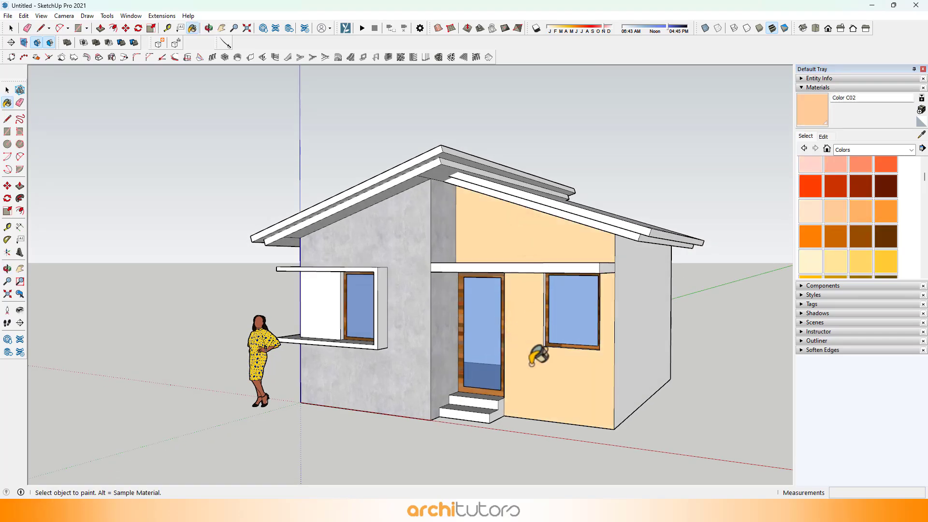
mouse_move(535, 349)
middle_mouse_down()
mouse_move(334, 290)
mouse_move(452, 297)
mouse_move(400, 306)
mouse_move(573, 265)
middle_mouse_up()
left_click(326, 298)
left_click(377, 311)
Step: Cover the roof top, fascia and left slope with Roofing Shingles Multi
left_click(867, 151)
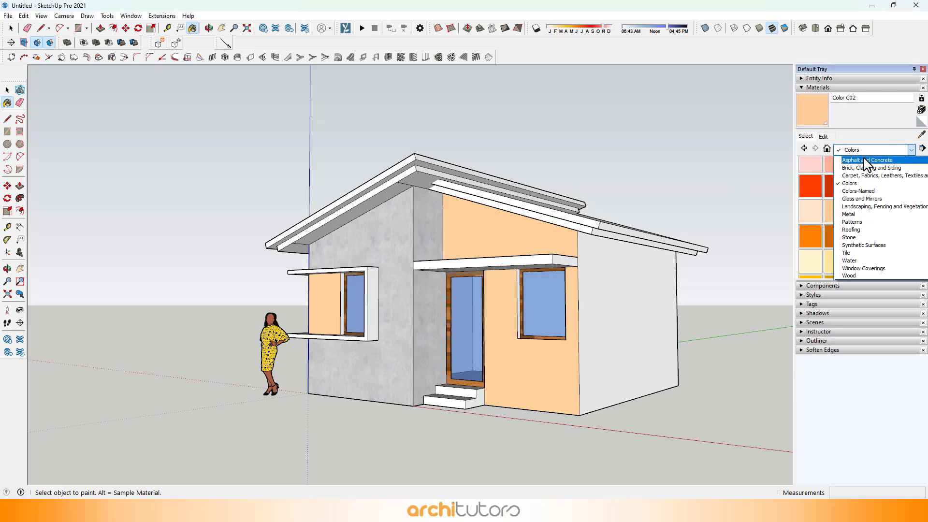
left_click(852, 229)
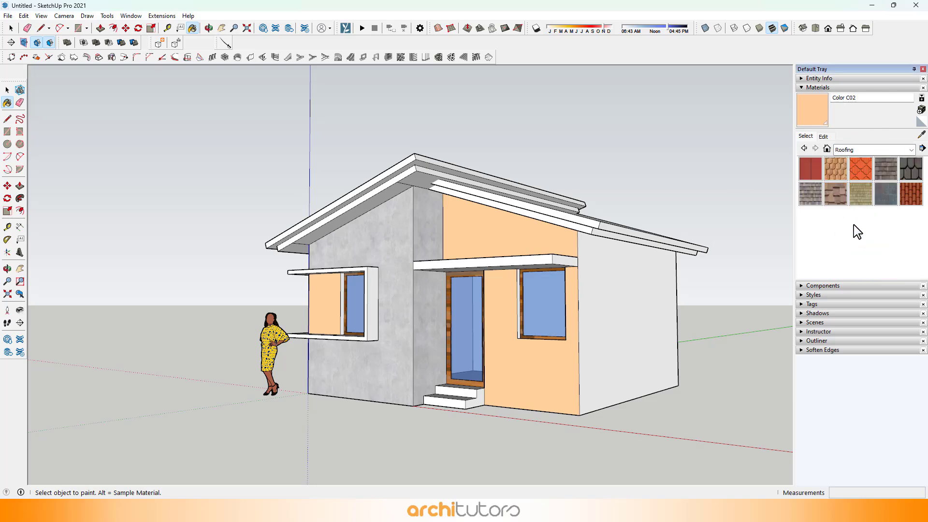
left_click(825, 202)
middle_click_drag(653, 240, 663, 233)
scroll(654, 263, "up", 3)
left_click(655, 264)
mouse_move(655, 263)
middle_mouse_down()
mouse_move(654, 150)
mouse_move(376, 95)
mouse_move(368, 62)
middle_mouse_up()
left_click(620, 138)
left_click(368, 62)
mouse_move(400, 95)
middle_mouse_down()
mouse_move(383, 216)
mouse_move(535, 119)
mouse_move(307, 263)
middle_mouse_up()
scroll(370, 201, "up", 3)
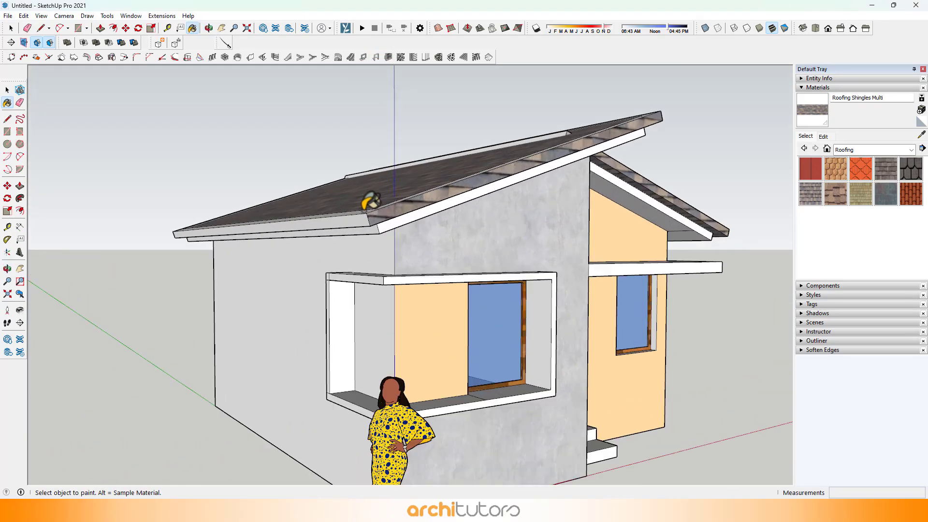
Step: Paint the front steps Granite Dark Gray and lighten them in the Edit settings
mouse_move(371, 202)
middle_mouse_down()
mouse_move(353, 201)
mouse_move(332, 156)
middle_mouse_up()
key("e")
scroll(472, 290, "up", 2)
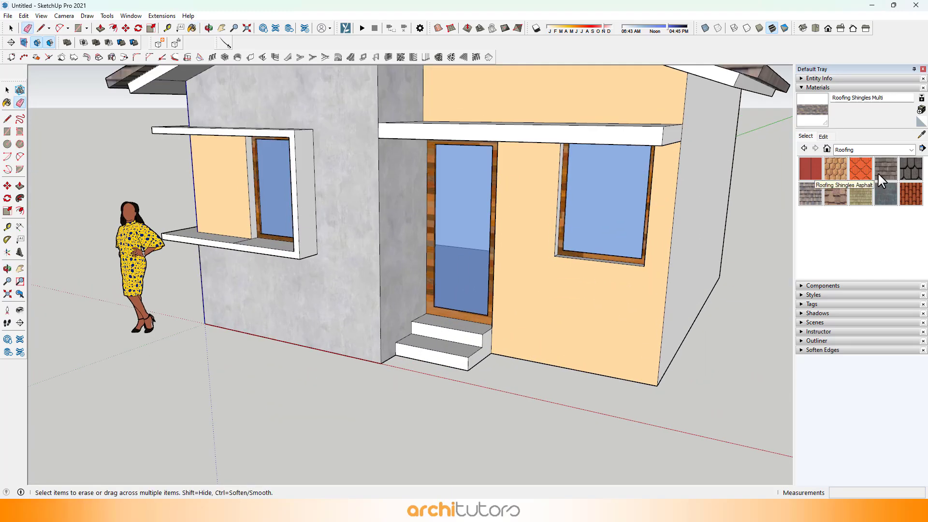
left_click(860, 150)
left_click(849, 238)
left_click(861, 169)
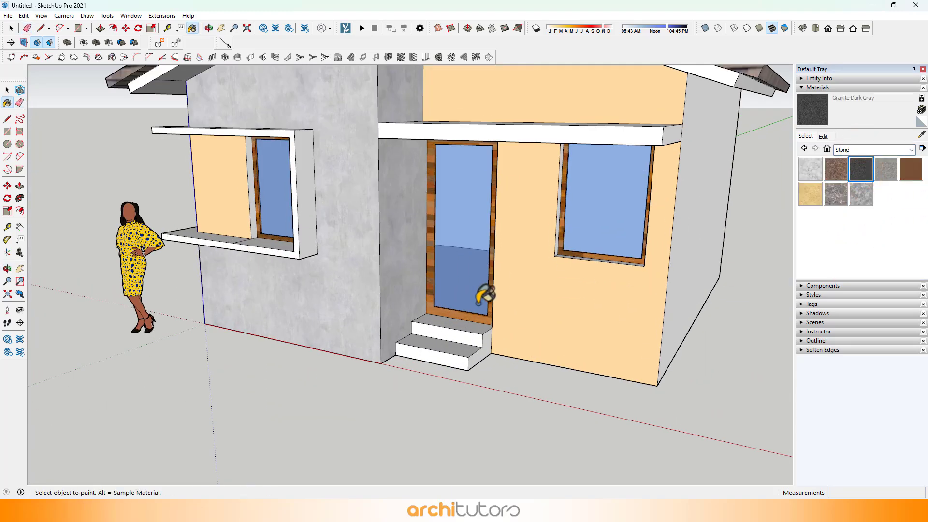
scroll(484, 290, "up", 2)
left_click(456, 330)
left_click(823, 136)
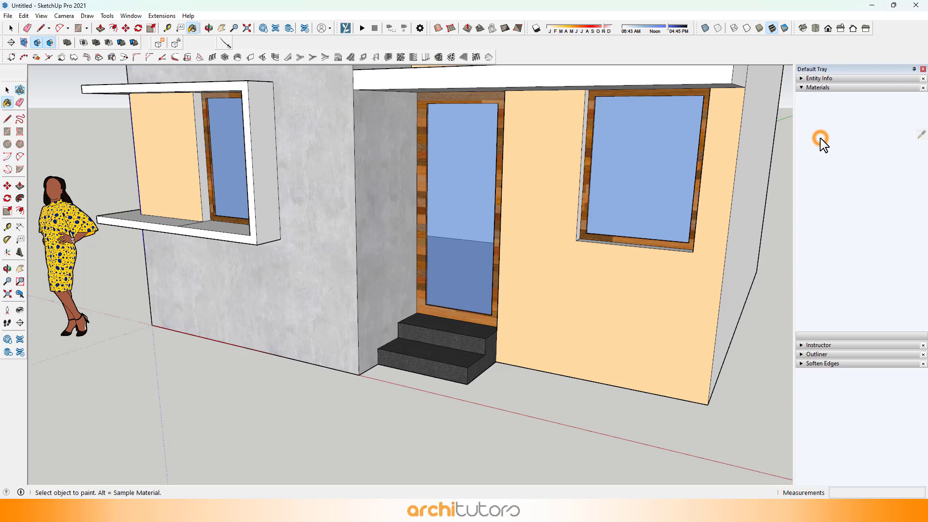
left_click(878, 260)
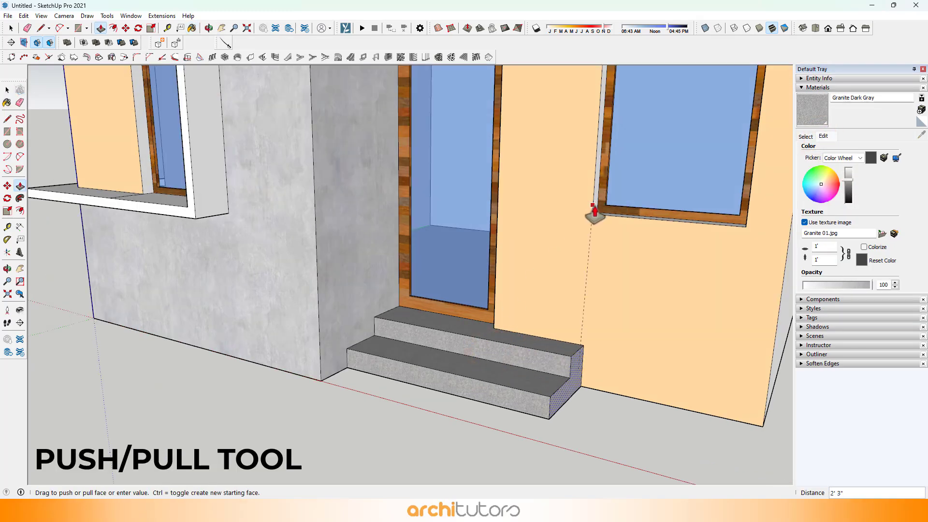
scroll(566, 254, "down", 3)
Step: Draw a planter rectangle beside the steps and raise it into a block
key("r")
left_click(551, 393)
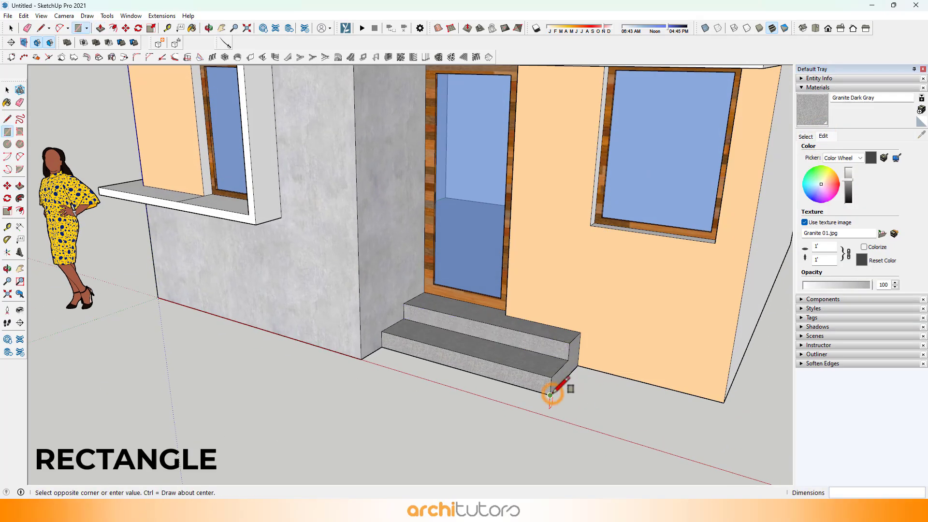
left_click(724, 400)
scroll(611, 383, "up", 3)
key("p")
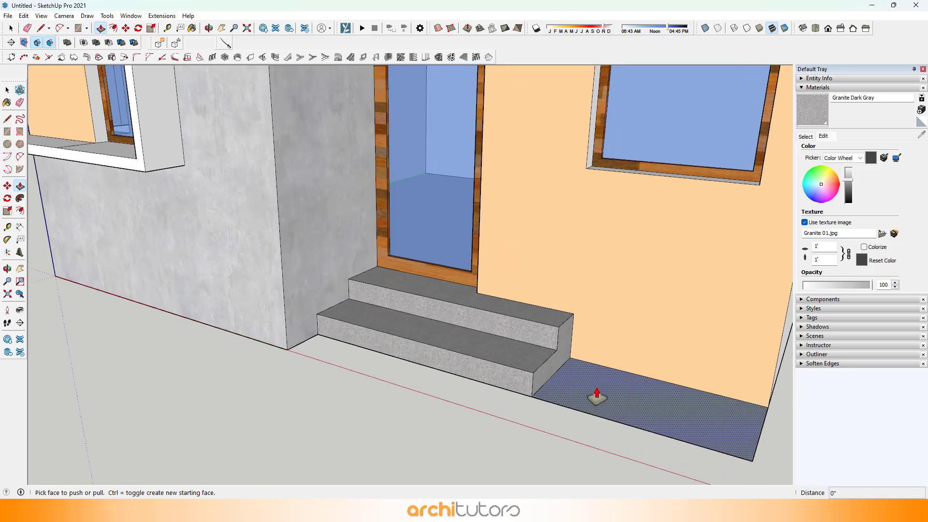
left_click(591, 390)
left_click(546, 323)
scroll(569, 357, "up", 2)
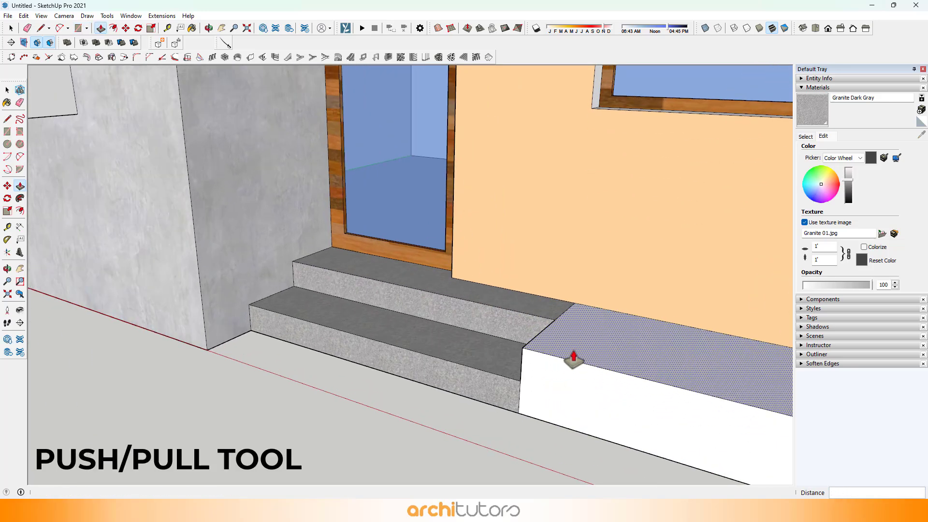
Step: Offset the block's top and push the inset face down into a recess
key("f")
left_click(565, 359)
key("Return")
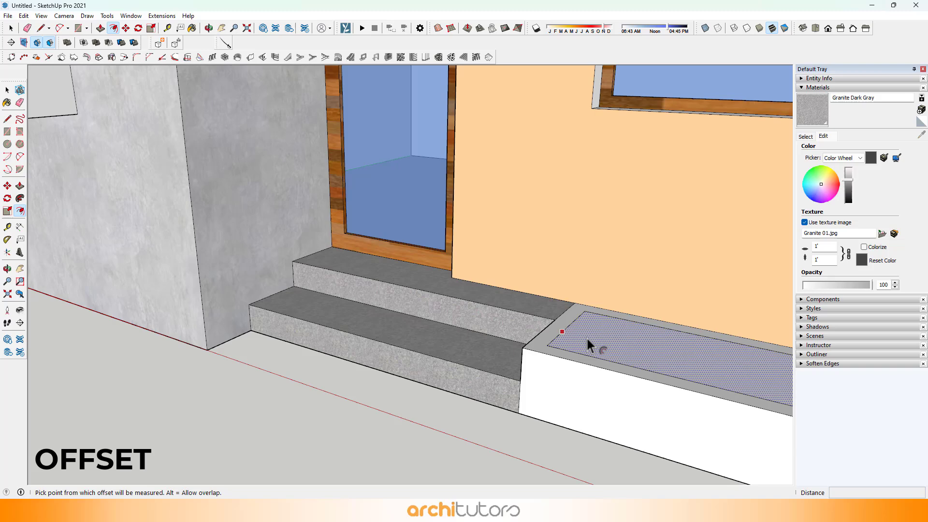
key("p")
left_click(595, 346)
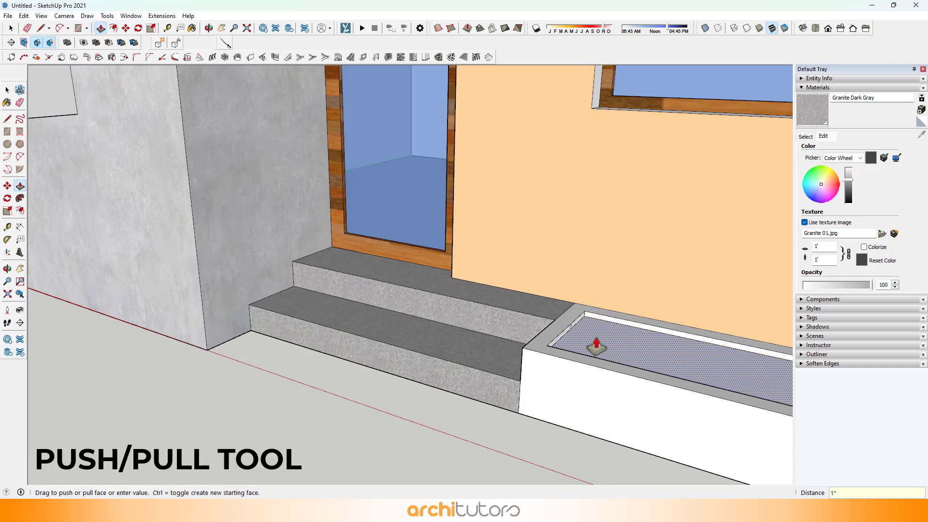
left_click(596, 347)
Step: Fill the planter recess with Grass Dark Green from the landscaping collection
left_click(805, 136)
left_click(871, 149)
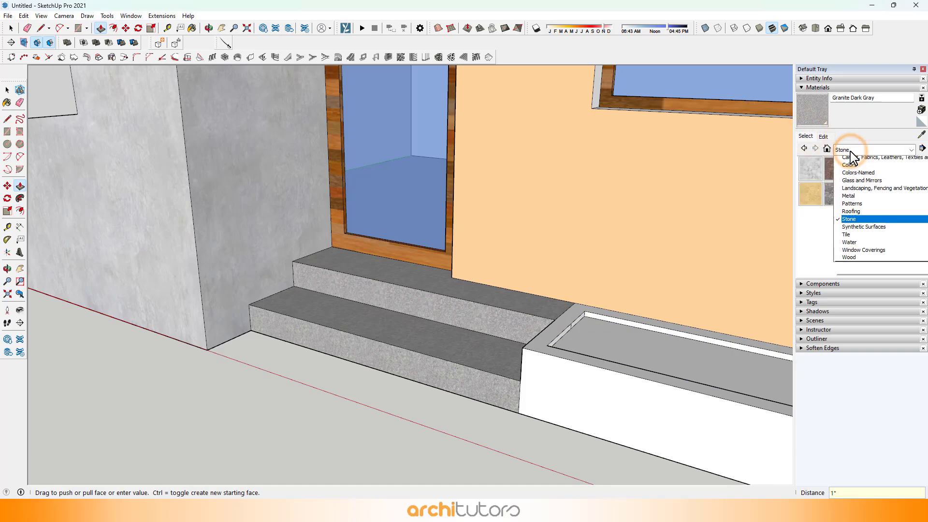
left_click(876, 207)
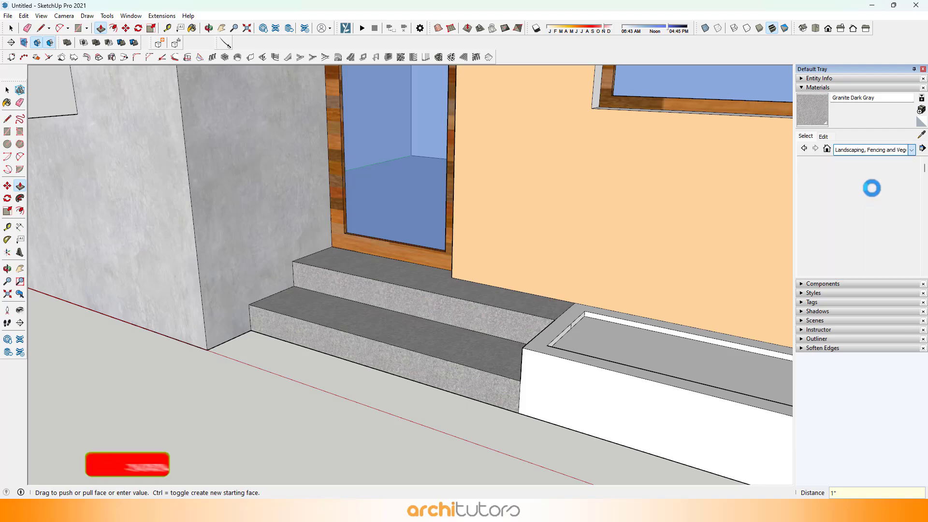
left_click(885, 219)
left_click(617, 332)
scroll(617, 330, "down", 5)
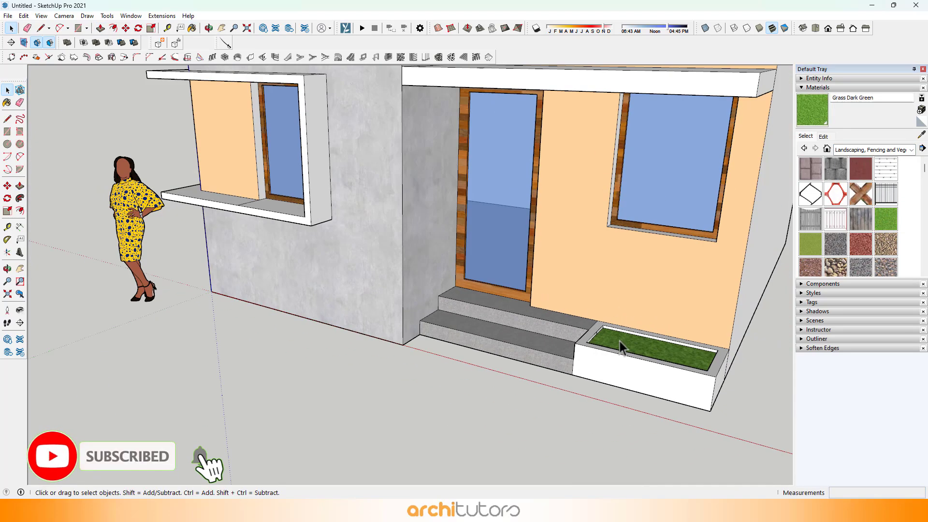
scroll(617, 329, "down", 3)
left_click(639, 270, "alt")
middle_click_drag(535, 352, 731, 195)
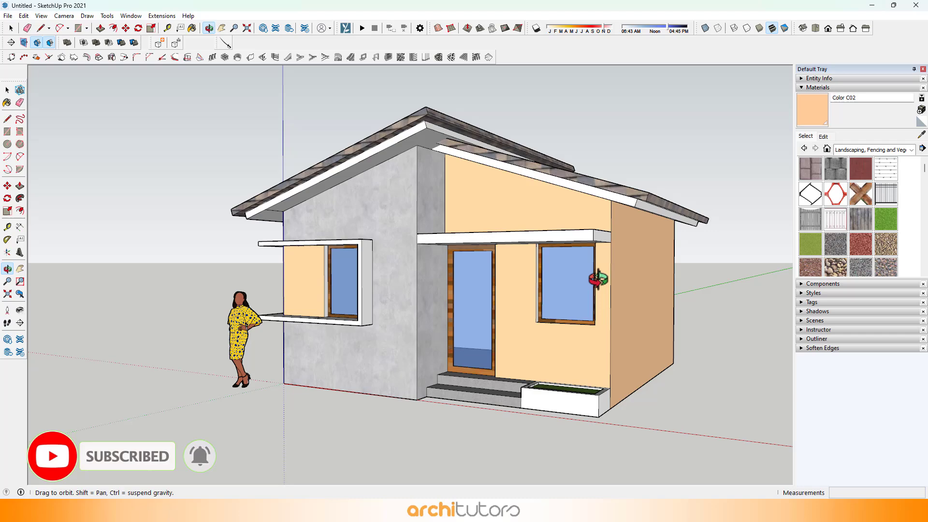
middle_click_drag(661, 179, 660, 207)
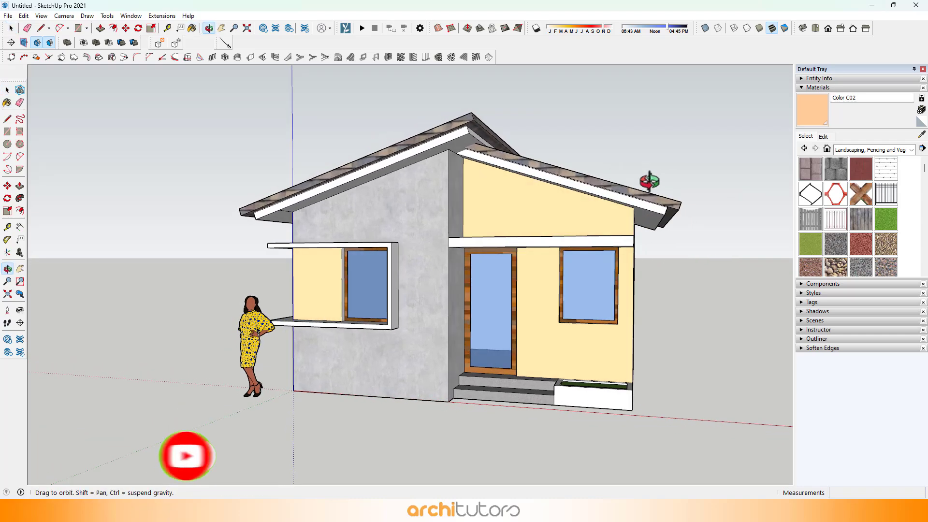
mouse_move(602, 203)
middle_mouse_down()
mouse_move(725, 197)
mouse_move(523, 207)
middle_mouse_up()
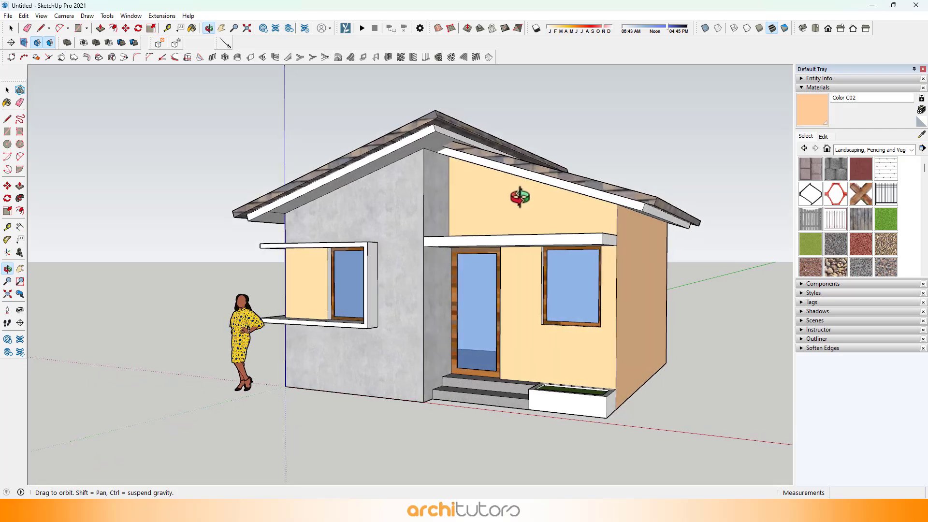